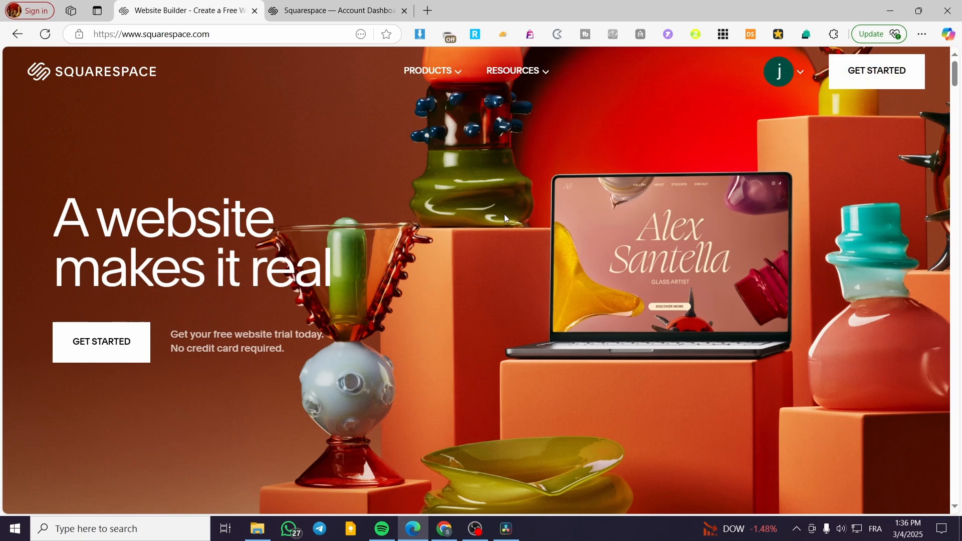
- Start creating a new website from the account dashboard and set its topic to Restaurants
left_click(320, 10)
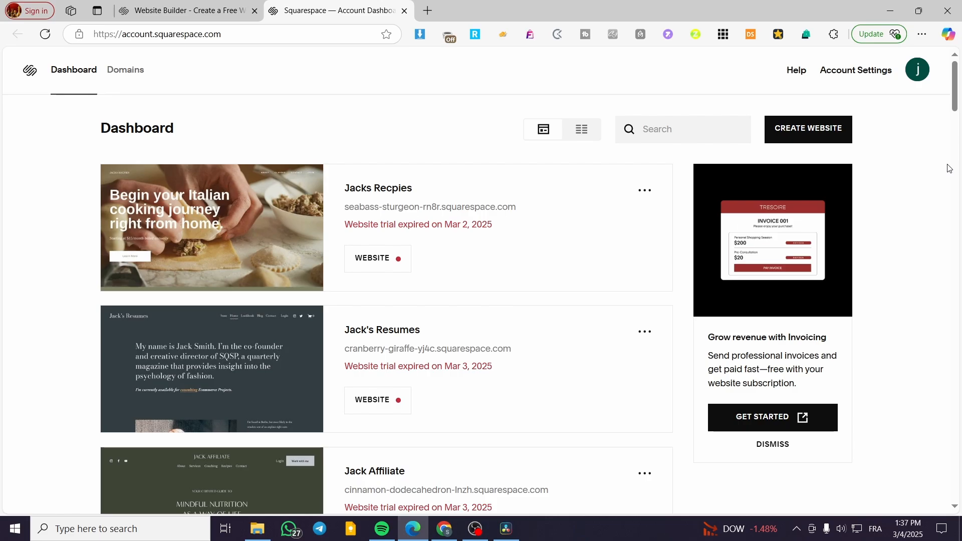
left_click(807, 131)
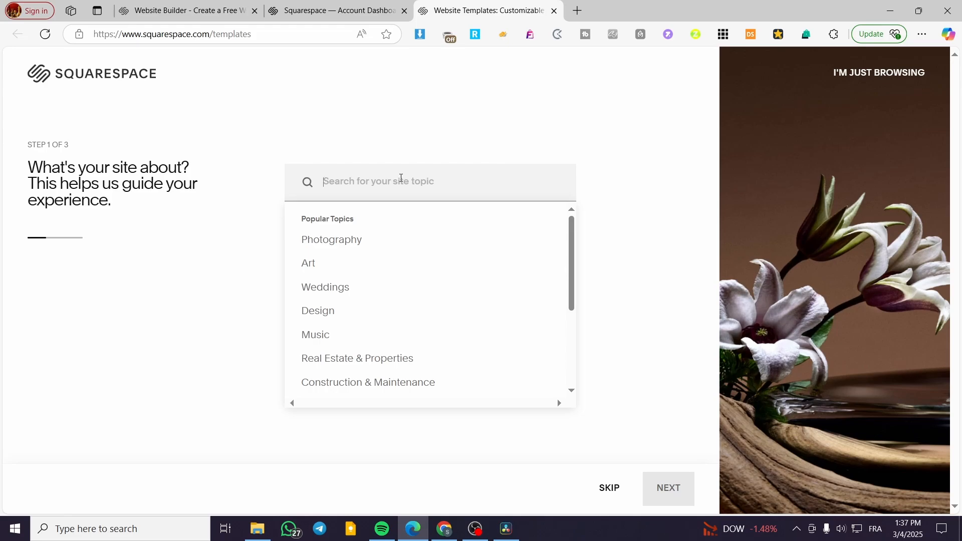
type("restau")
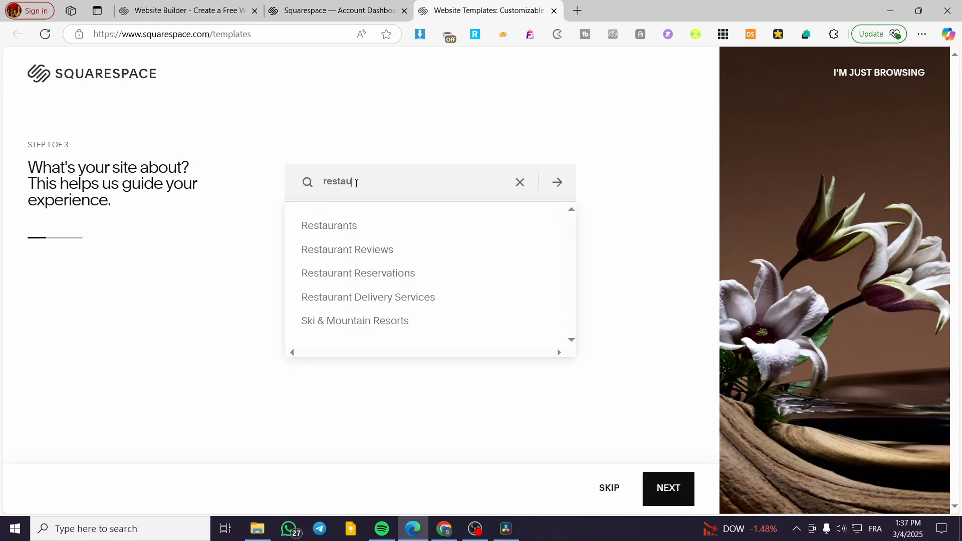
type("rant")
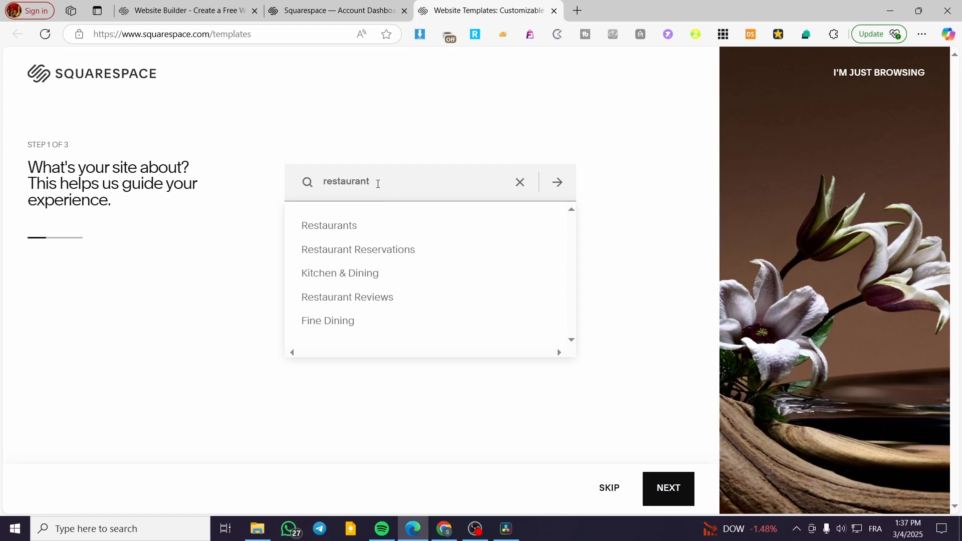
left_click(380, 229)
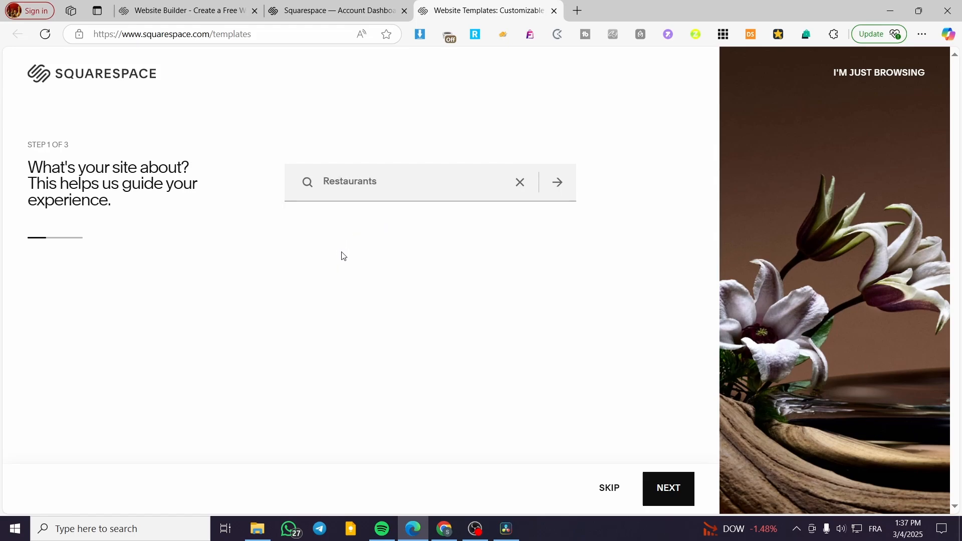
left_click(667, 487)
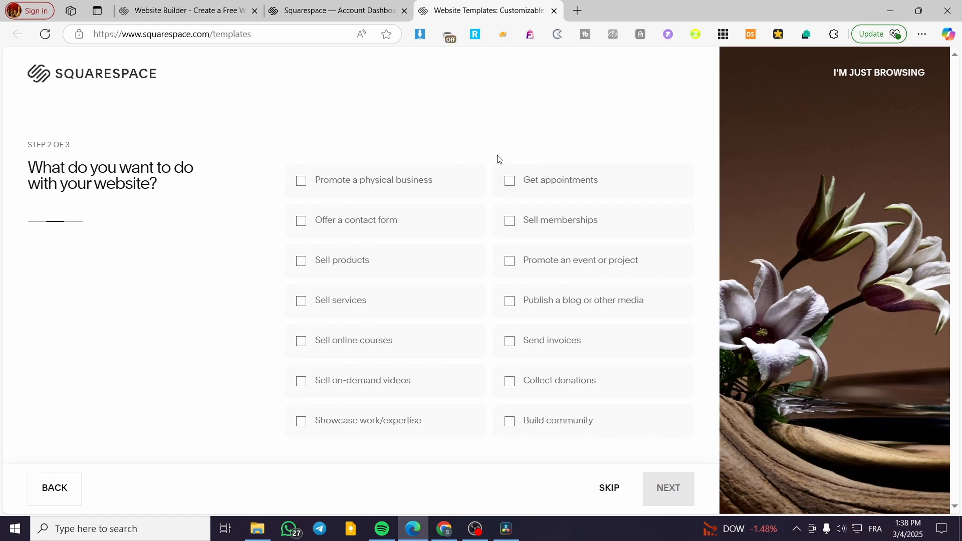
- Set the website goals to appointments, memberships, event or project promotion, donations, community building and selling services, and continue
left_click(300, 263)
left_click(507, 182)
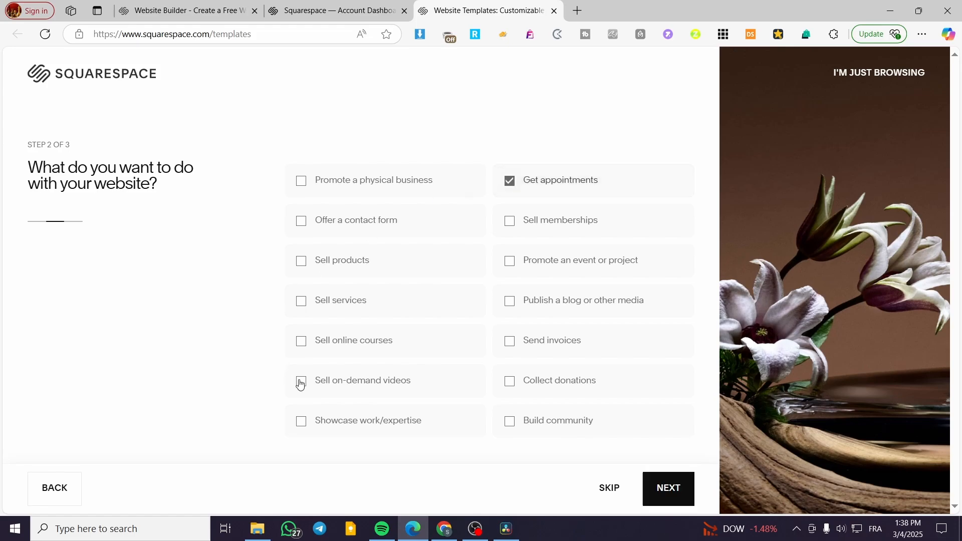
left_click(535, 223)
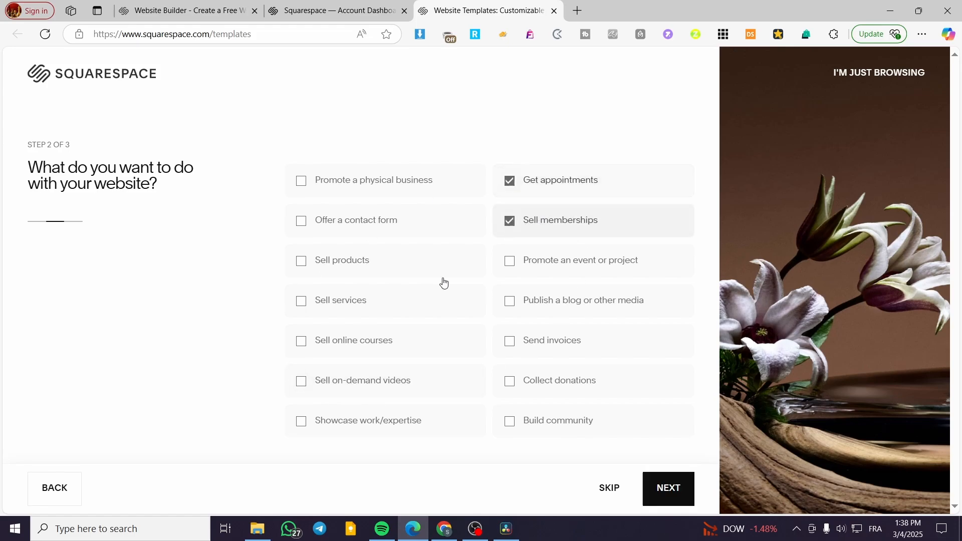
left_click(551, 270)
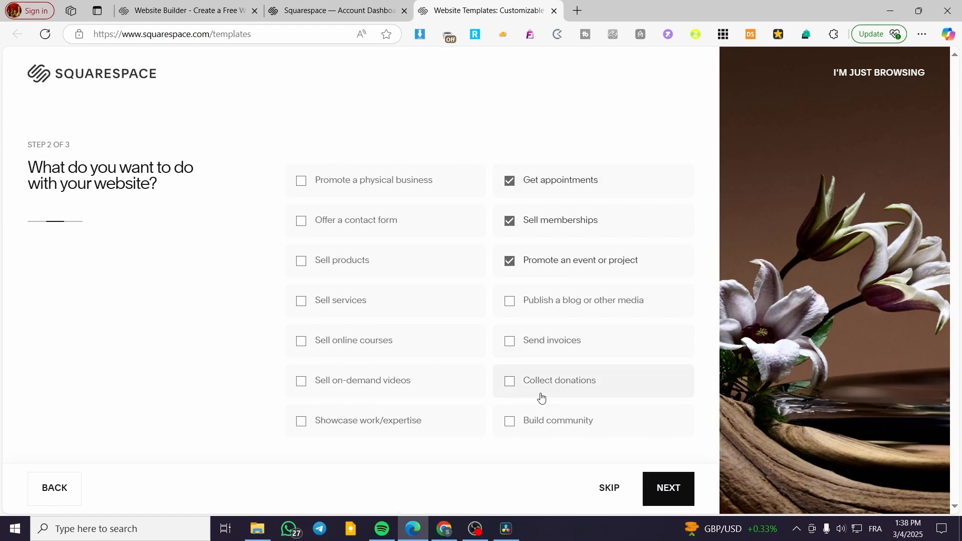
left_click(516, 383)
left_click(513, 423)
left_click(301, 303)
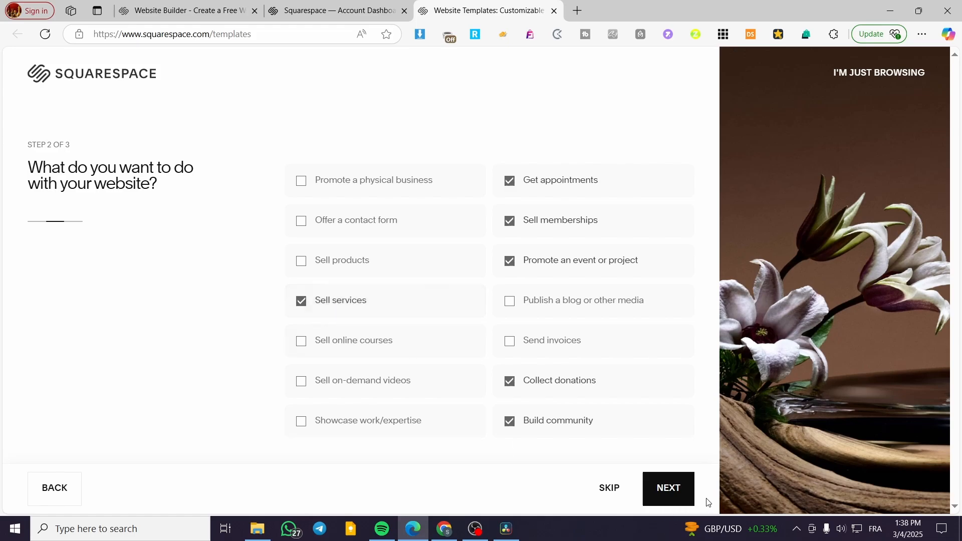
left_click(676, 494)
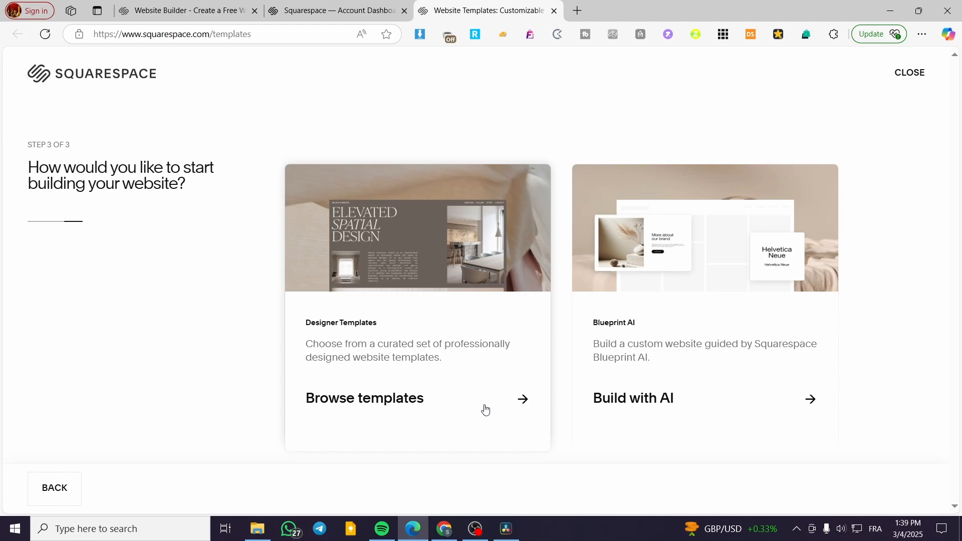
- Choose to build from the designer templates and bring up the filtered restaurant template list
right_click(644, 403)
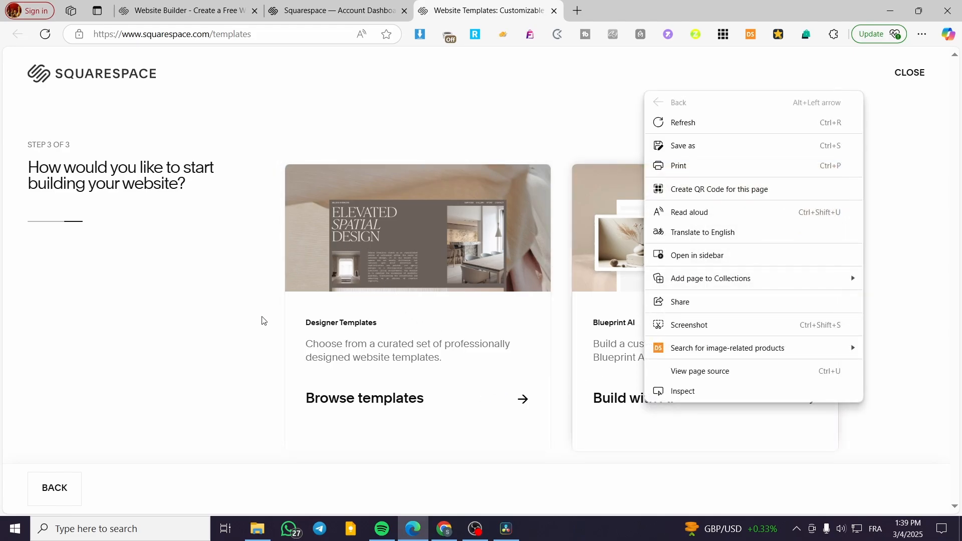
left_click(254, 350)
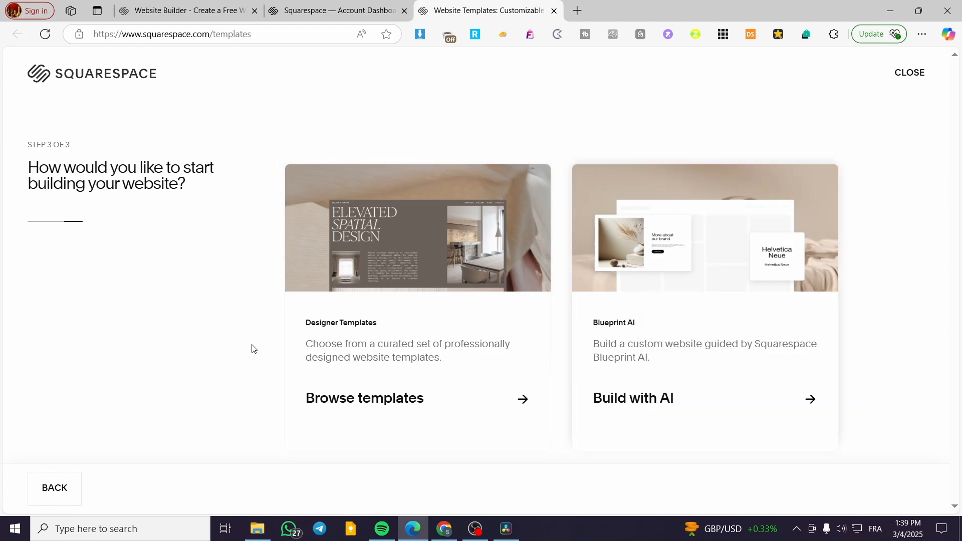
left_click(342, 404)
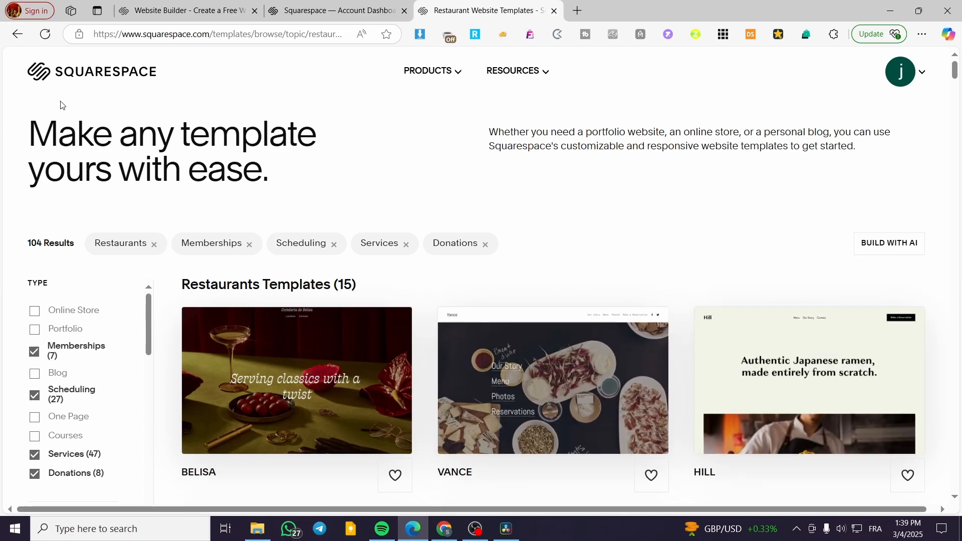
left_click(17, 35)
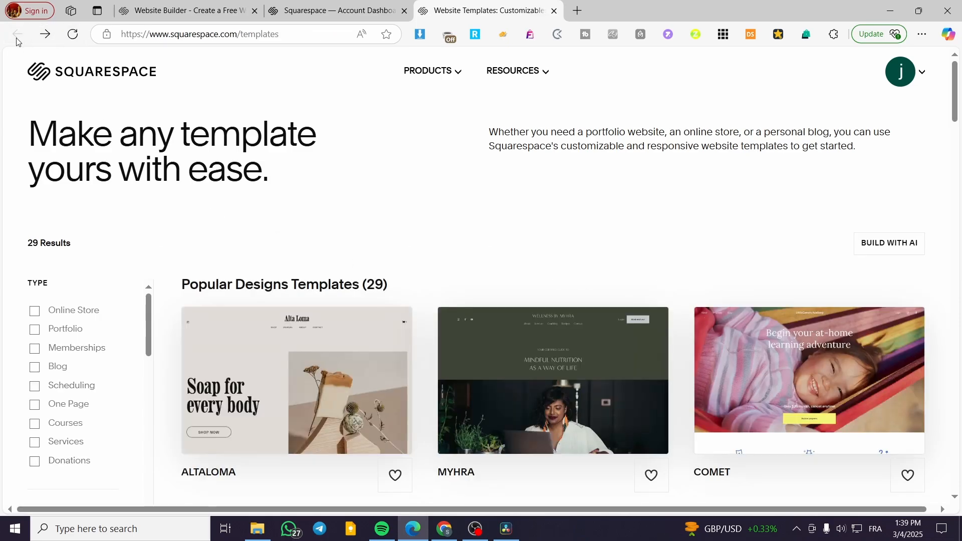
left_click(44, 34)
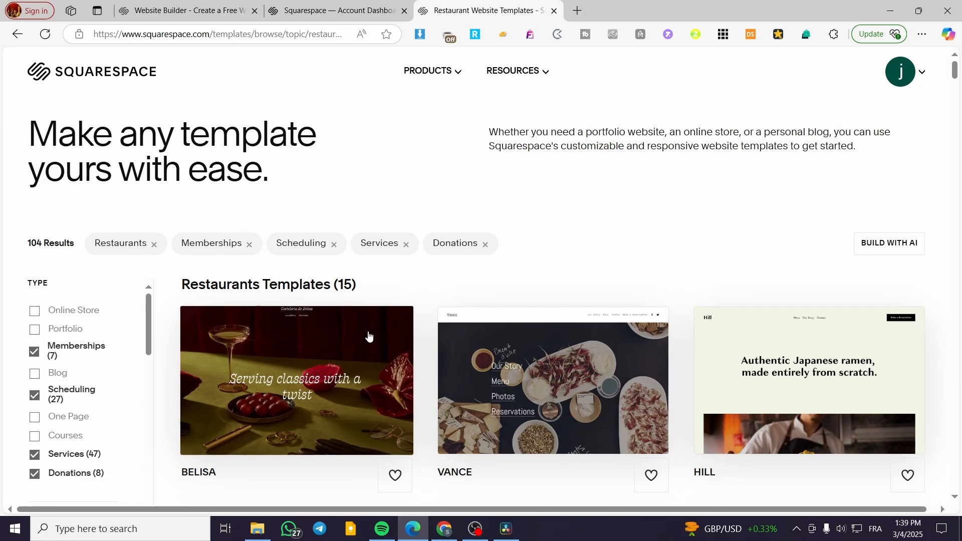
- Look through the restaurant templates, the applied type filters and the list of topic categories
scroll(367, 337, "down", 5)
scroll(356, 302, "up", 4)
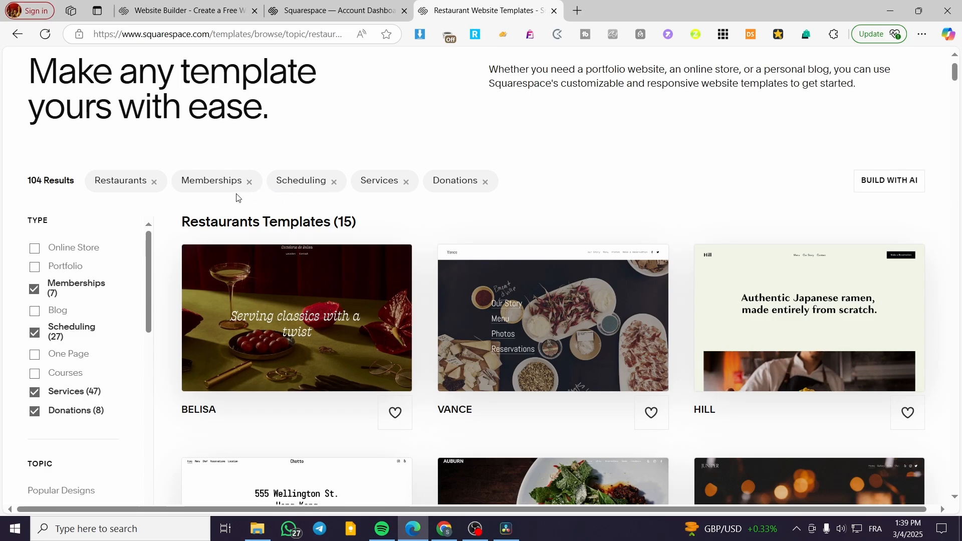
mouse_move(503, 260)
mouse_move(232, 321)
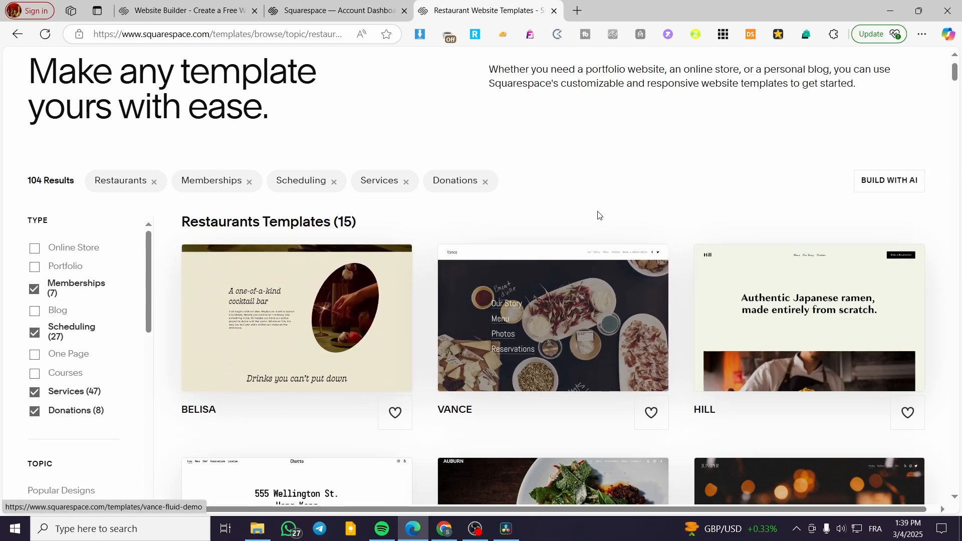
scroll(326, 236, "down", 2)
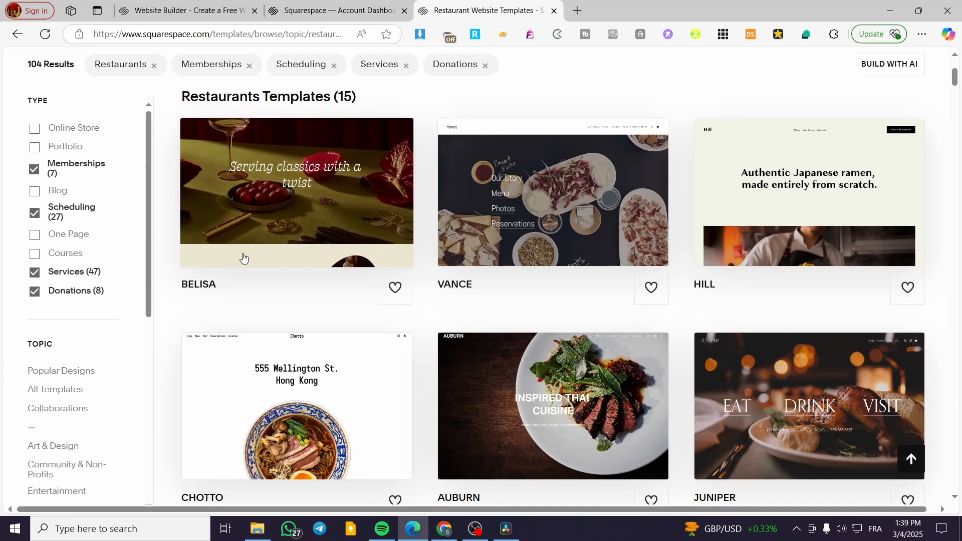
scroll(220, 325, "up", 2)
scroll(209, 320, "up", 2)
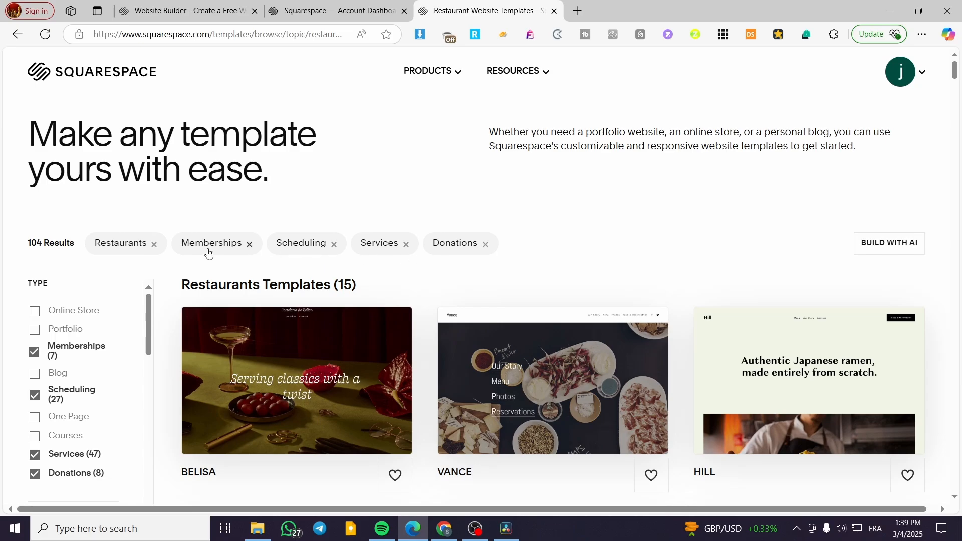
scroll(300, 358, "down", 2)
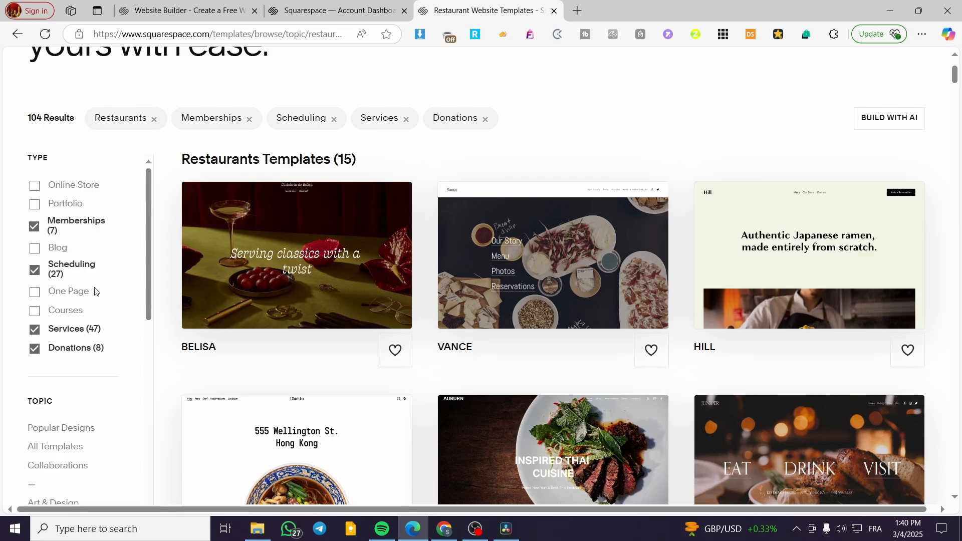
scroll(70, 331, "down", 5)
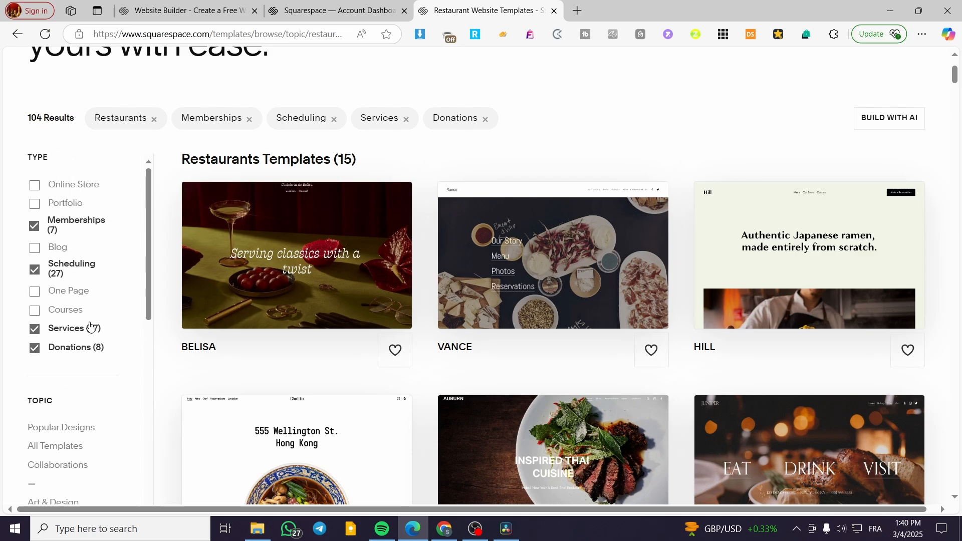
scroll(78, 326, "up", 1)
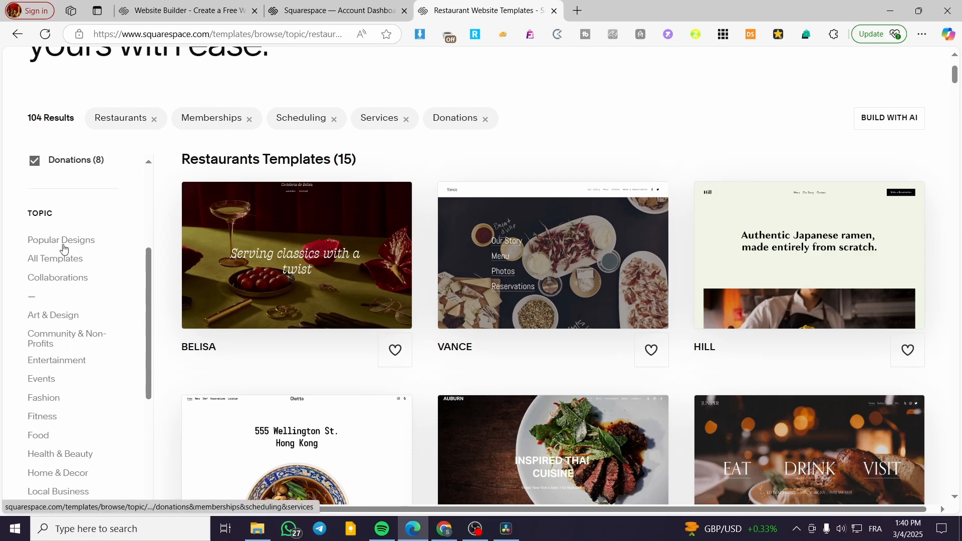
scroll(63, 248, "down", 3)
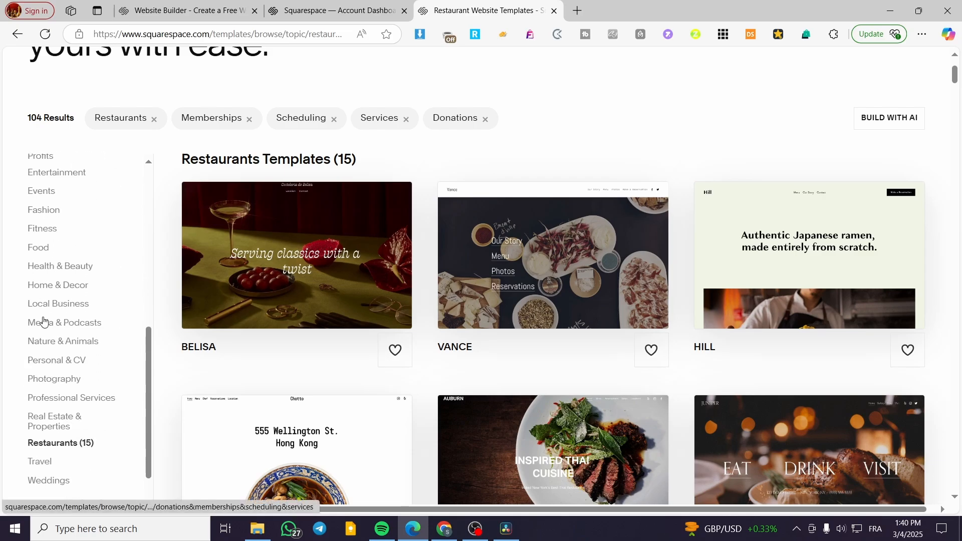
scroll(43, 321, "down", 1)
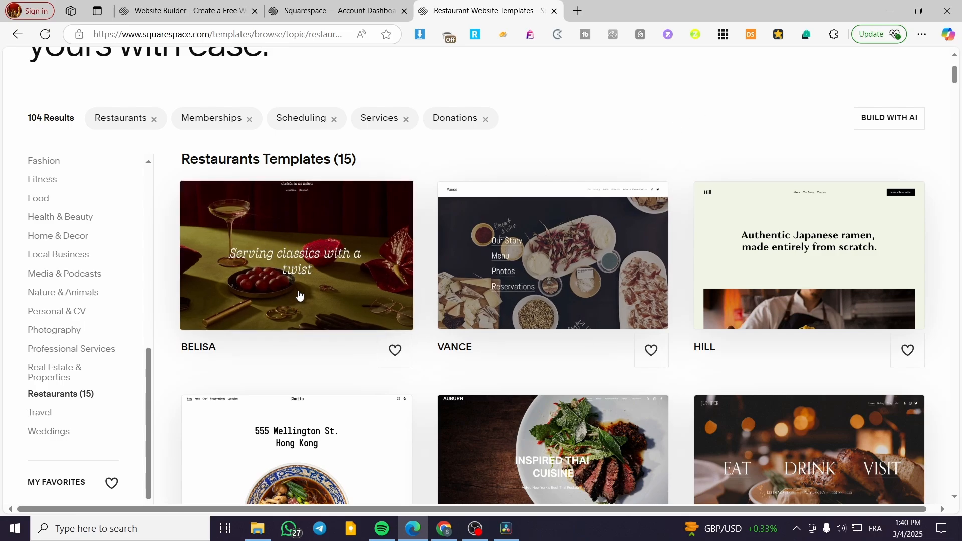
- Browse further down the restaurant templates and open the Juniper template's preview
scroll(839, 184, "down", 3)
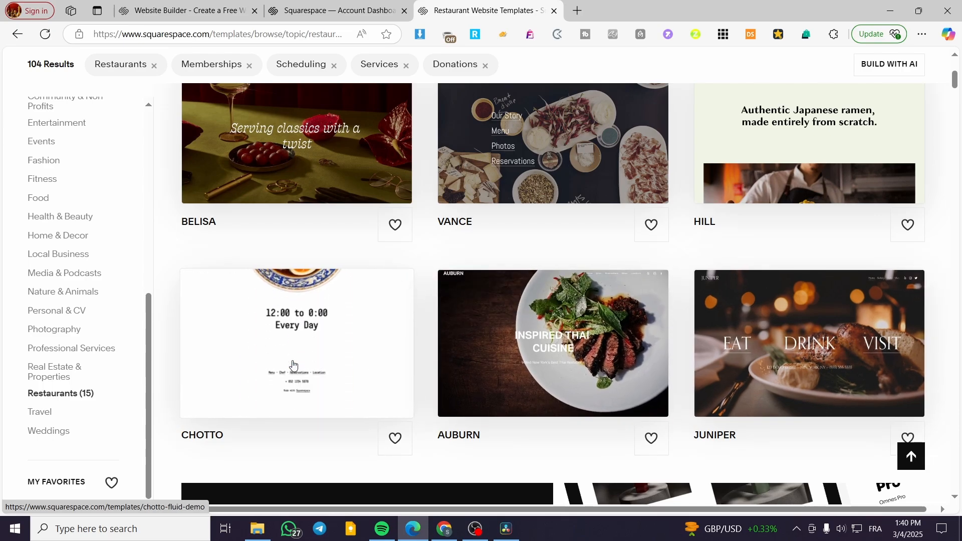
scroll(294, 364, "down", 2)
scroll(855, 228, "up", 2)
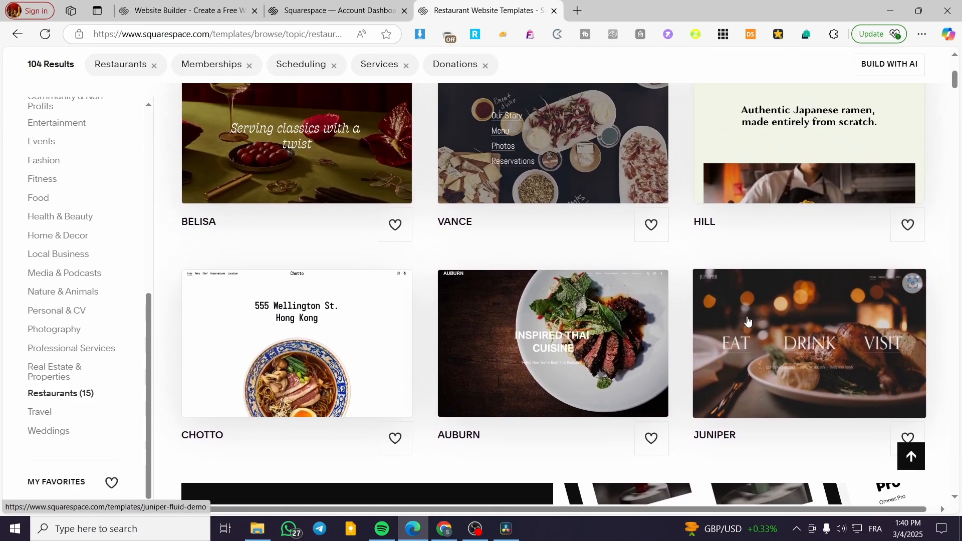
left_click(820, 343)
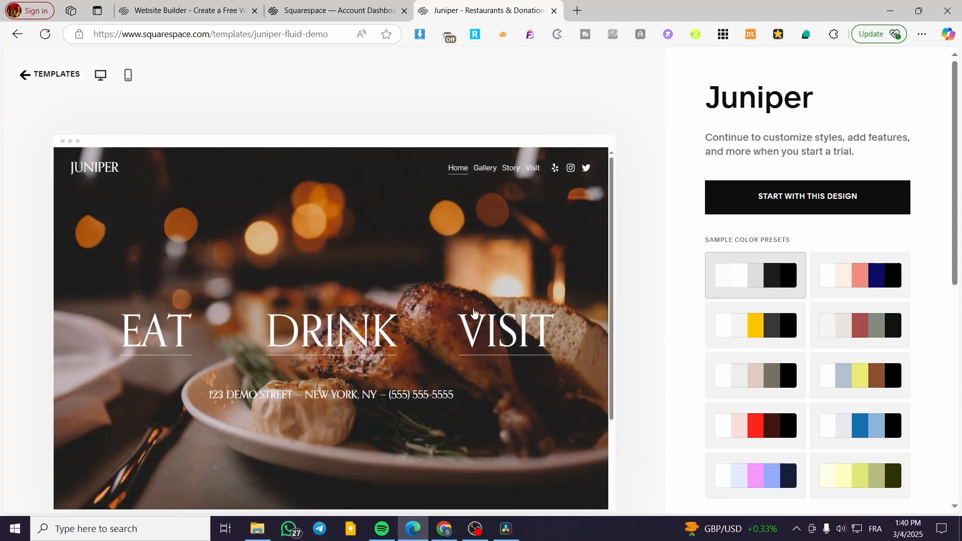
- Look over the Juniper home page preview from the hero banner to the contact and hours footer
scroll(474, 311, "down", 3)
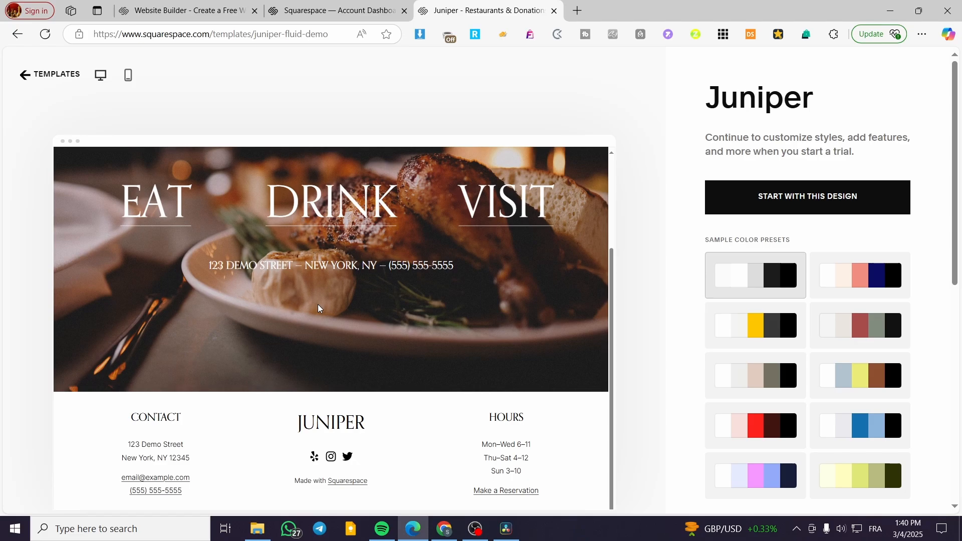
scroll(331, 308, "up", 3)
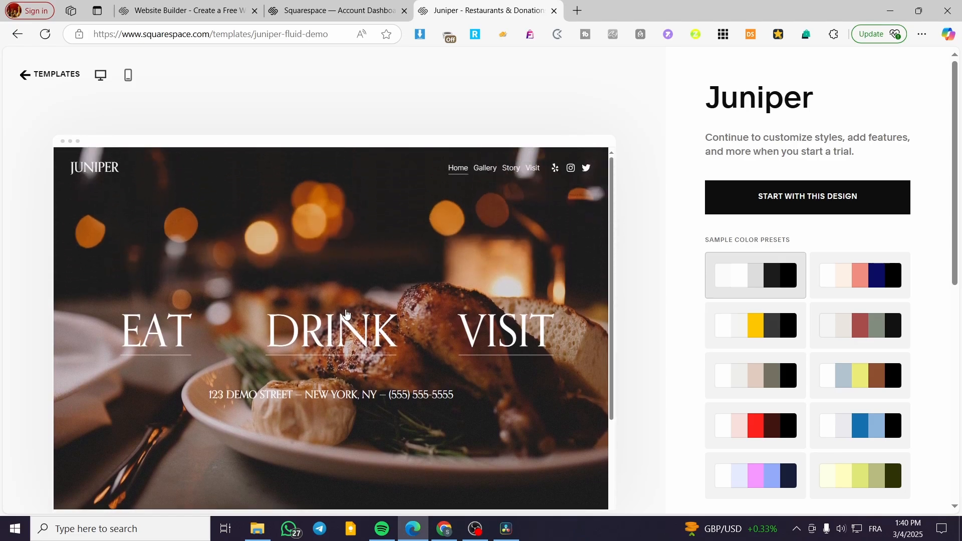
scroll(409, 356, "down", 3)
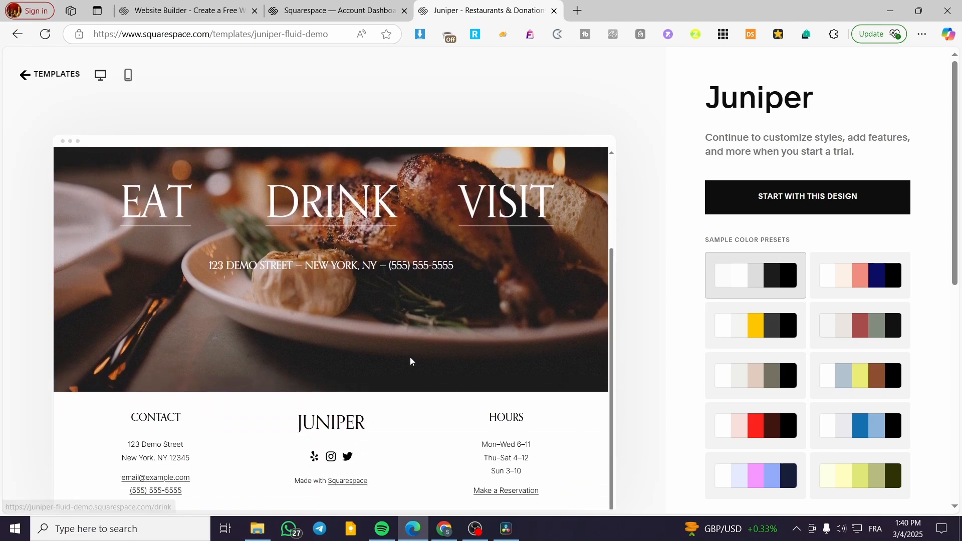
scroll(410, 450, "down", 3)
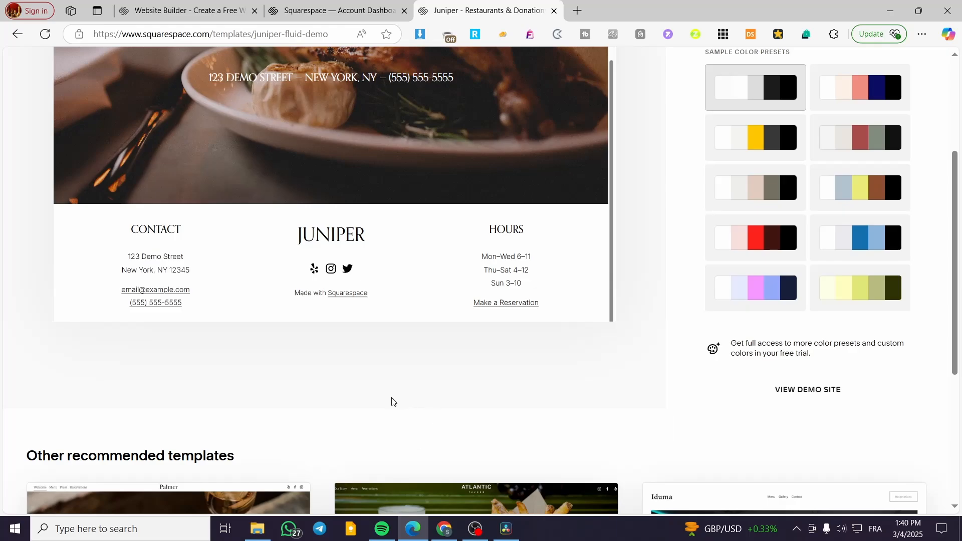
scroll(301, 403, "up", 7)
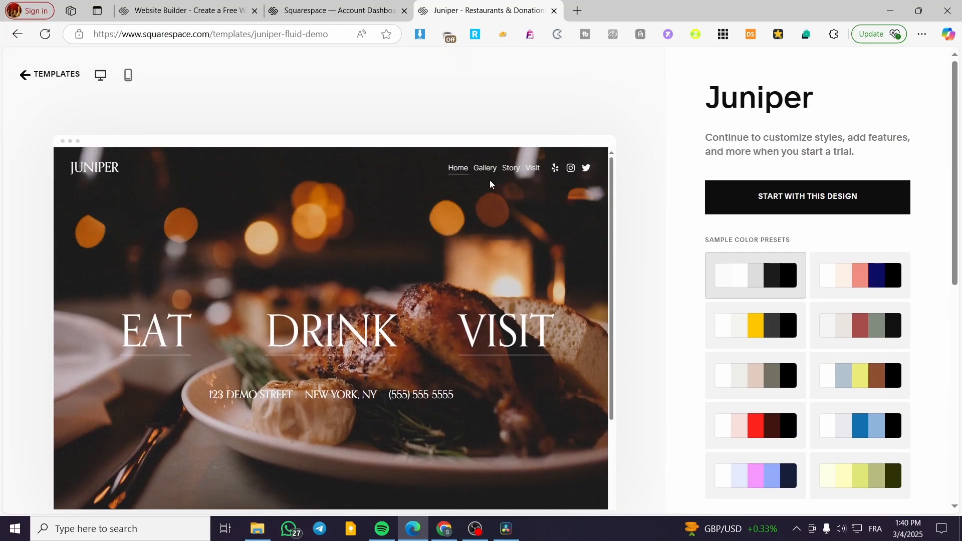
- Preview the Juniper template's Gallery, Story and Visit pages, and return to its Home page
left_click(485, 167)
scroll(441, 285, "down", 4)
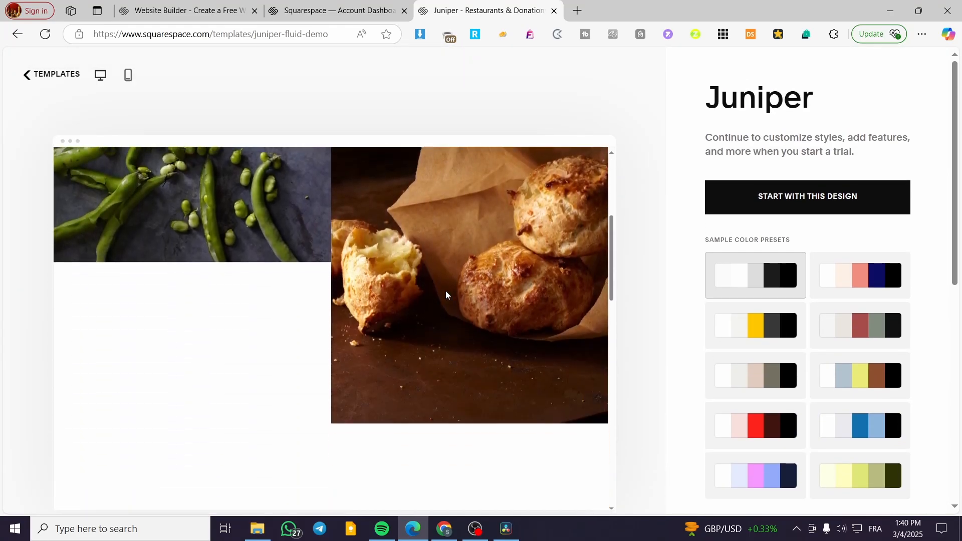
scroll(446, 295, "up", 4)
left_click(510, 167)
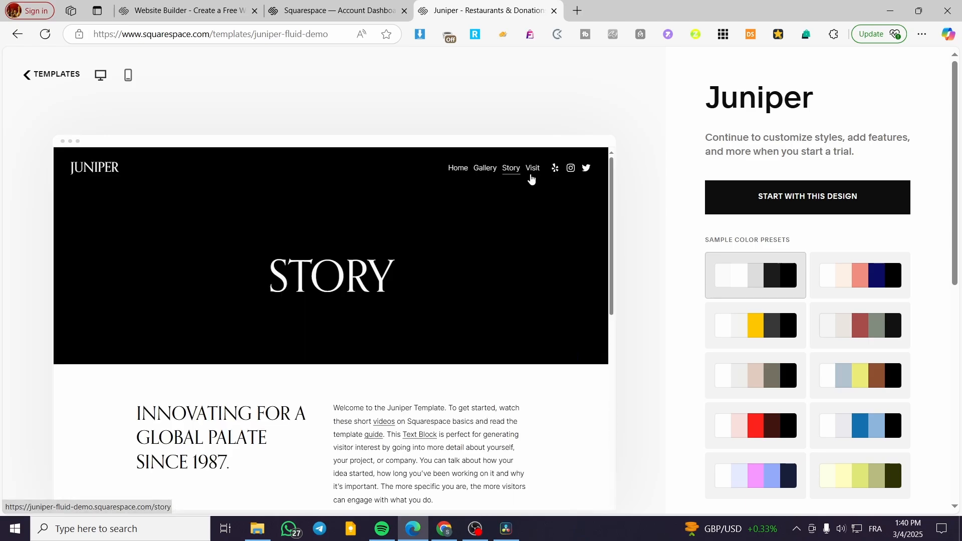
left_click(533, 169)
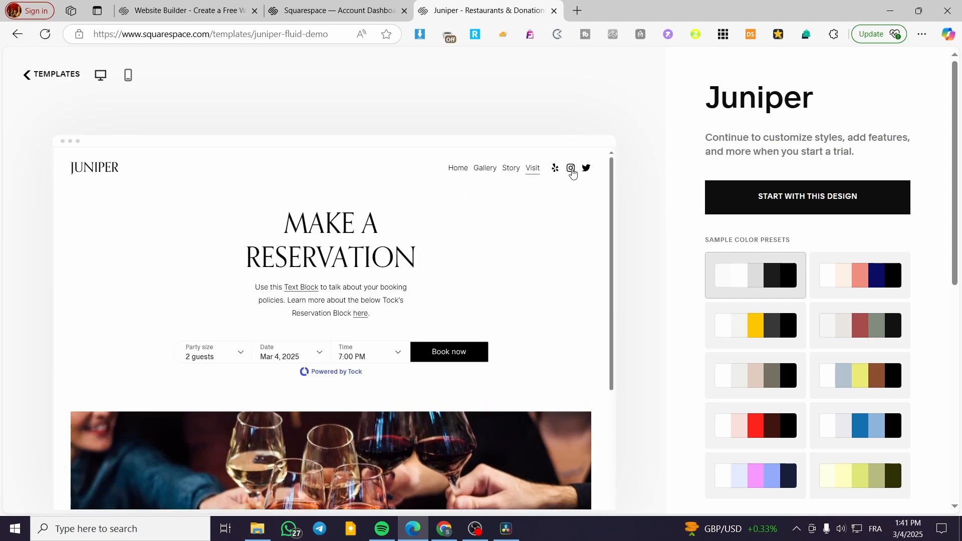
left_click(463, 173)
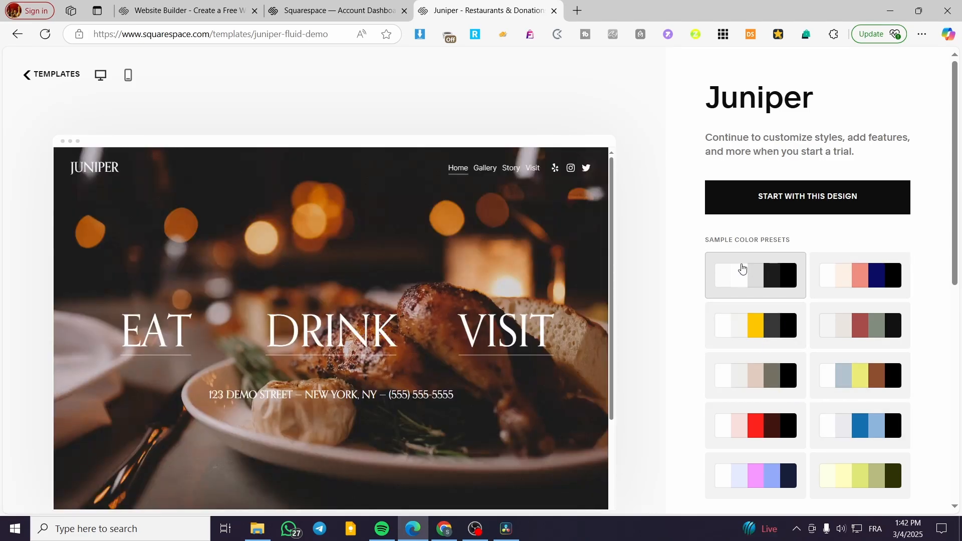
- Try sample color presets on the Juniper preview, including peach and navy, red, and yellow-green, and check the home page and footer
left_click(869, 290)
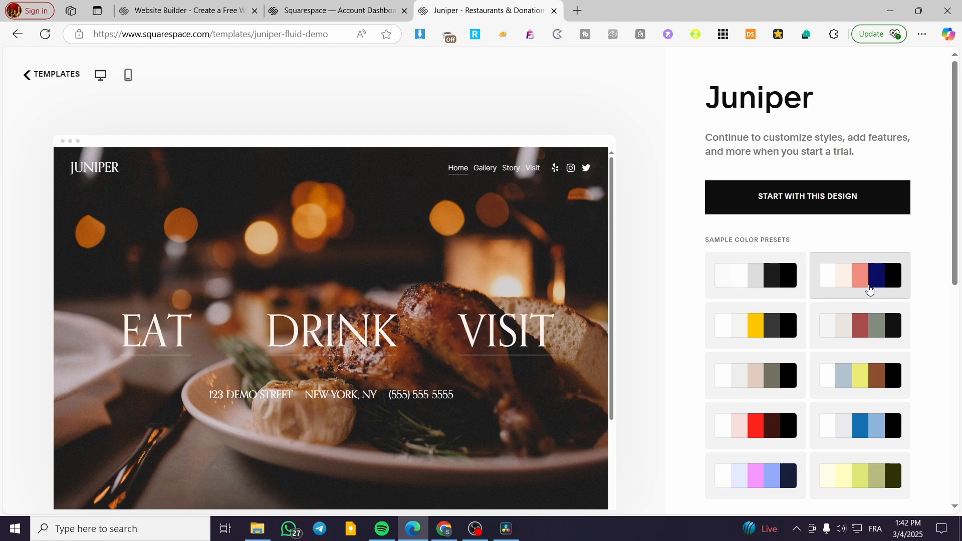
scroll(536, 288, "down", 3)
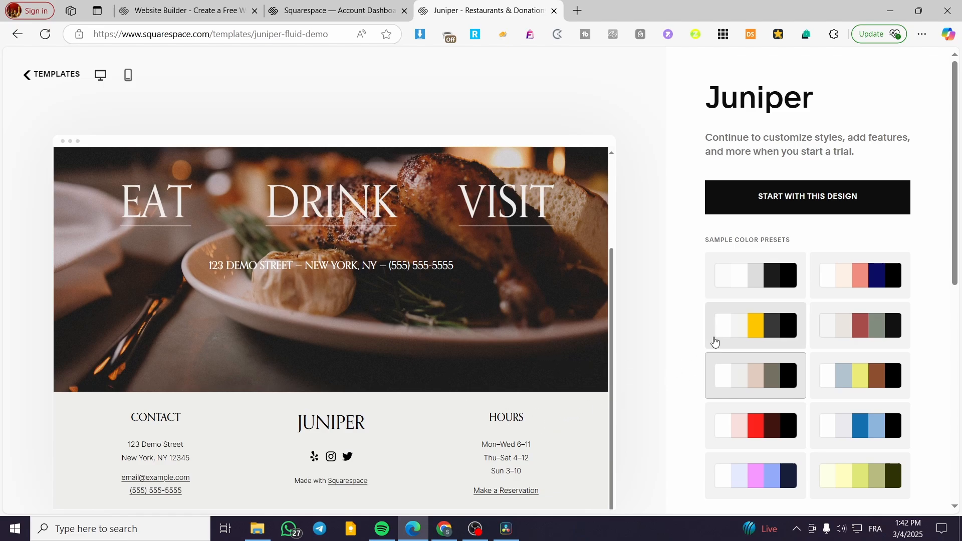
left_click(745, 441)
left_click(867, 476)
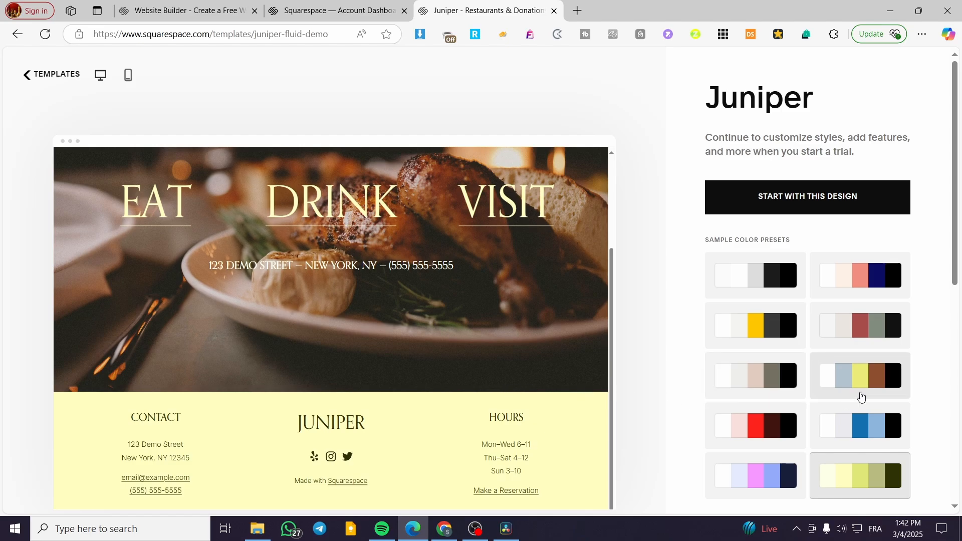
scroll(207, 260, "down", 1)
scroll(249, 281, "up", 3)
scroll(498, 221, "up", 2)
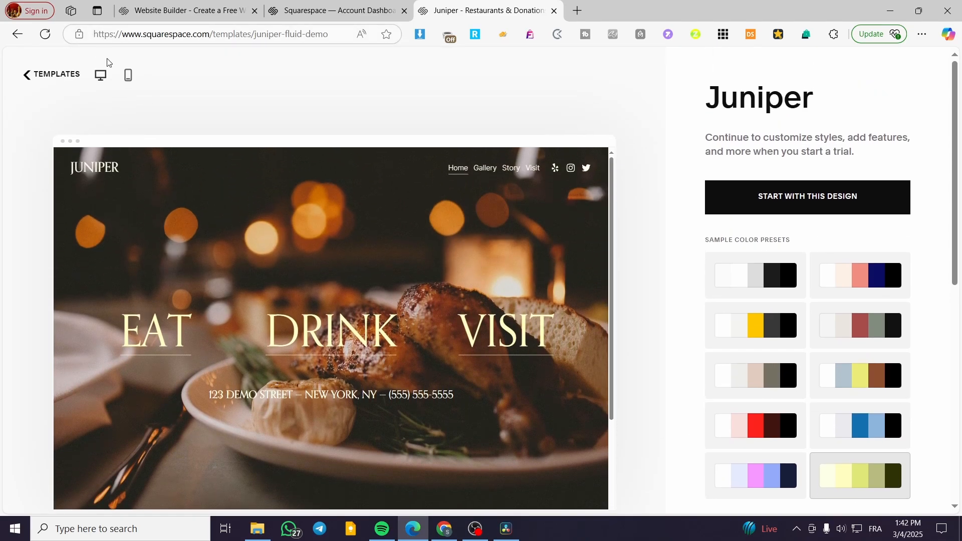
- Switch the Juniper preview to the mobile view and check its navigation menu and home page layout
left_click(130, 75)
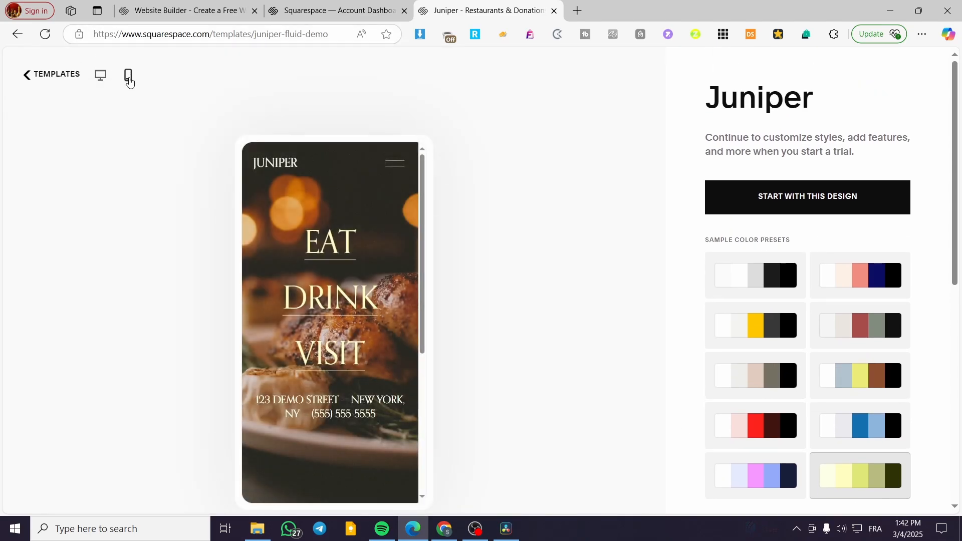
left_click(393, 163)
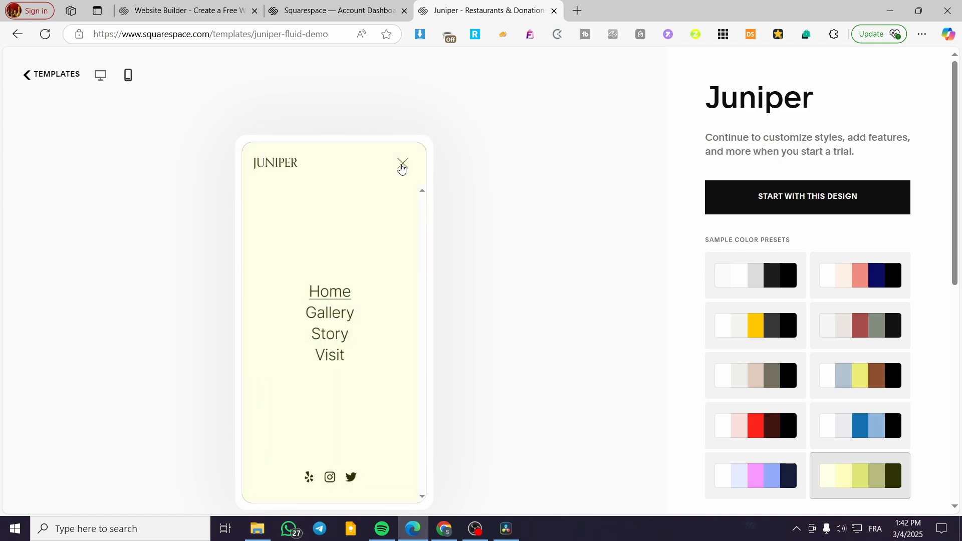
left_click(401, 169)
scroll(354, 265, "down", 6)
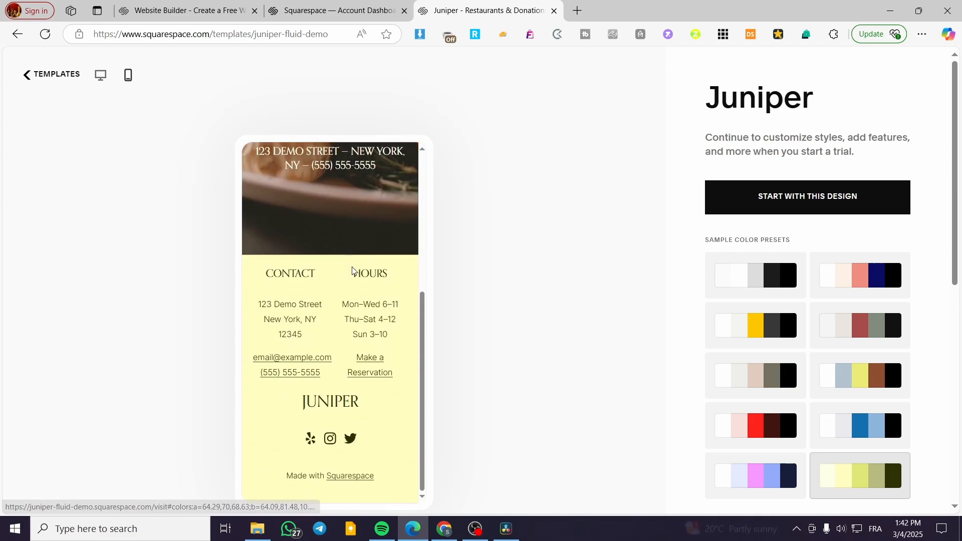
scroll(355, 265, "up", 2)
scroll(355, 266, "up", 3)
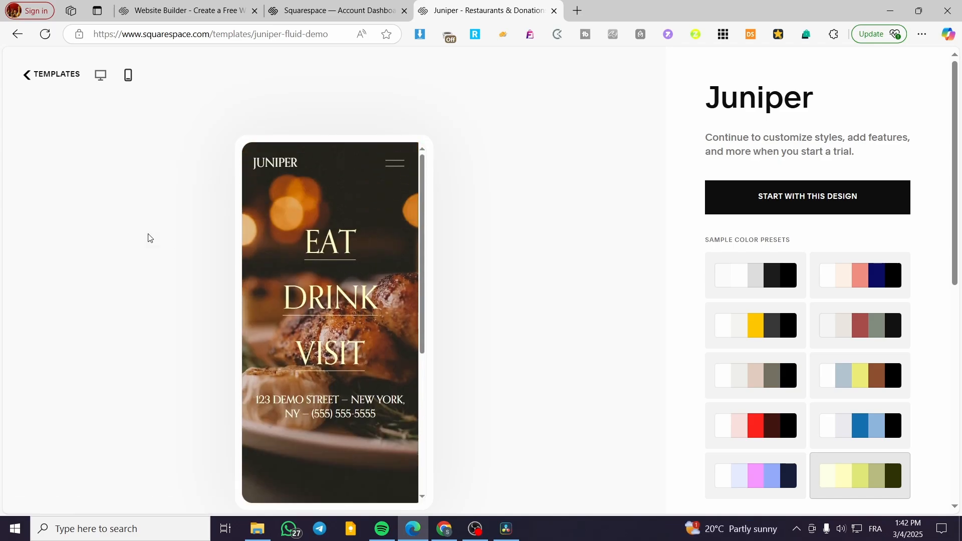
- Return to the restaurant template list, browse more designs and open the Atlantic template's preview
left_click(52, 76)
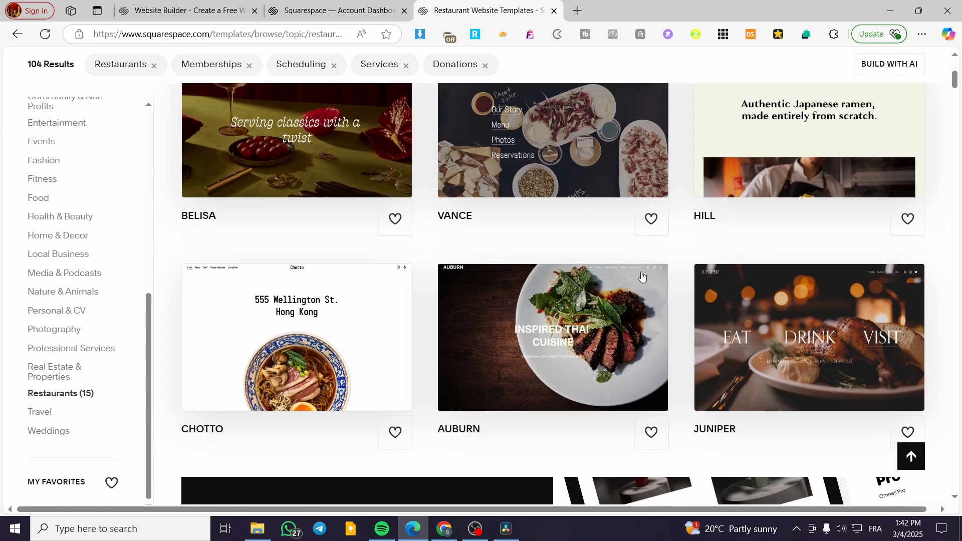
scroll(634, 221, "down", 2)
scroll(634, 221, "down", 8)
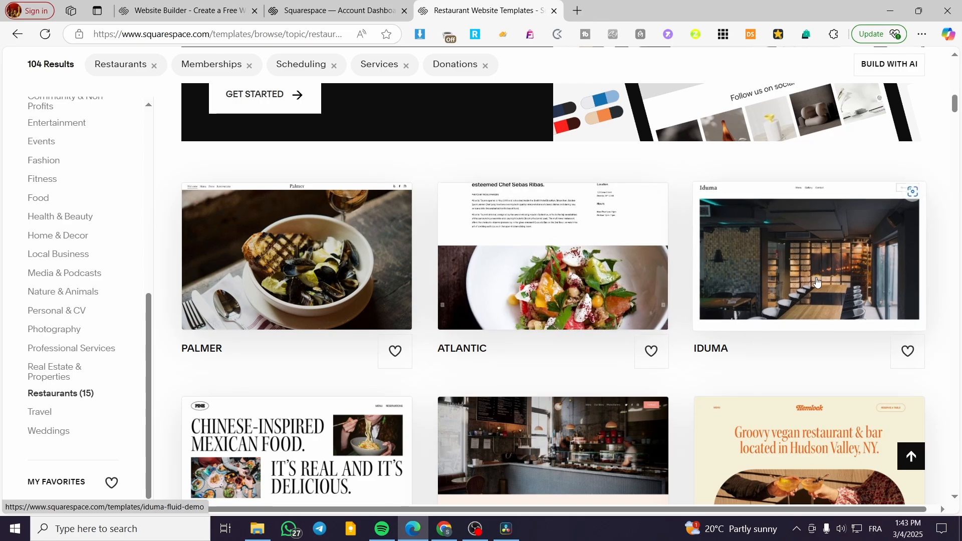
scroll(513, 293, "down", 3)
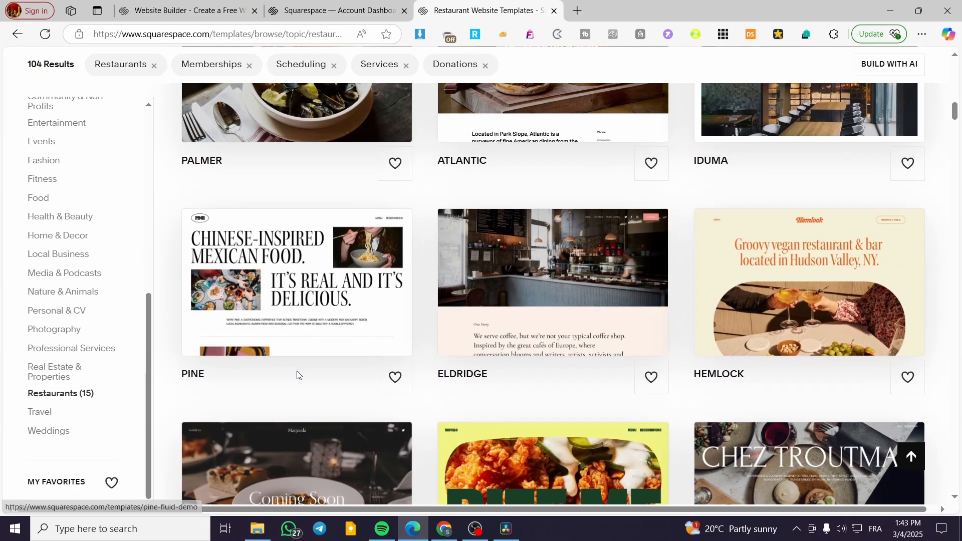
scroll(276, 386, "down", 2)
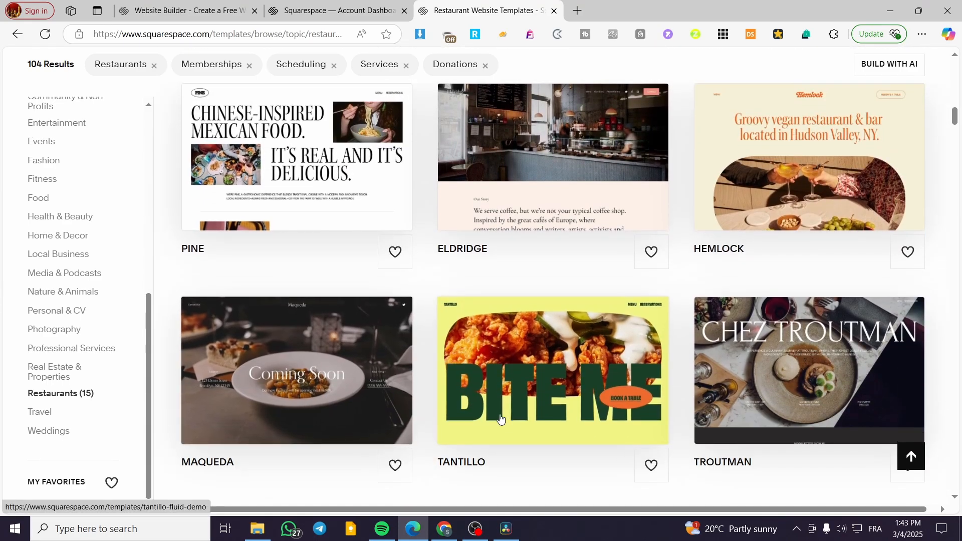
scroll(566, 416, "up", 6)
left_click(639, 297)
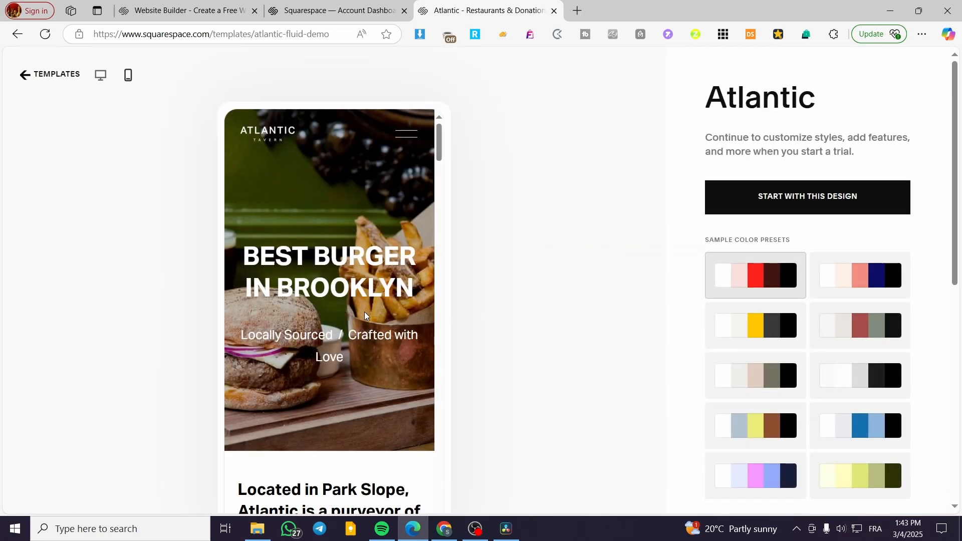
- Switch the Atlantic preview to the desktop view and look through its story, food menu and drinks sections
left_click(99, 76)
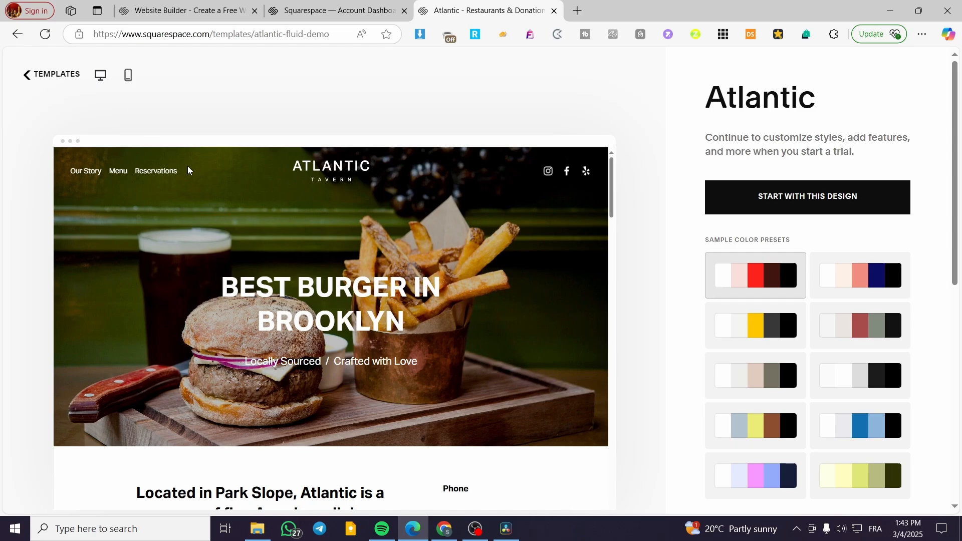
scroll(232, 189, "down", 10)
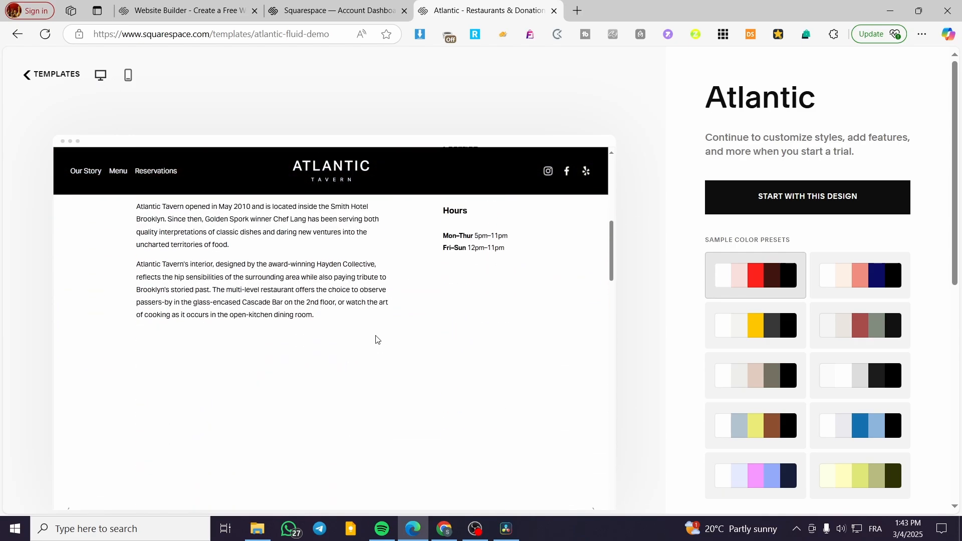
scroll(375, 334, "down", 5)
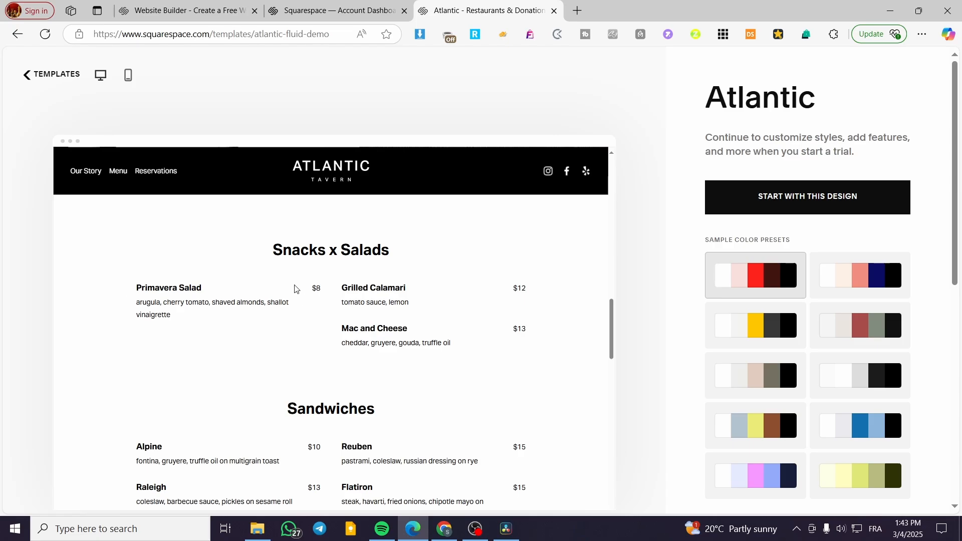
scroll(481, 279, "down", 10)
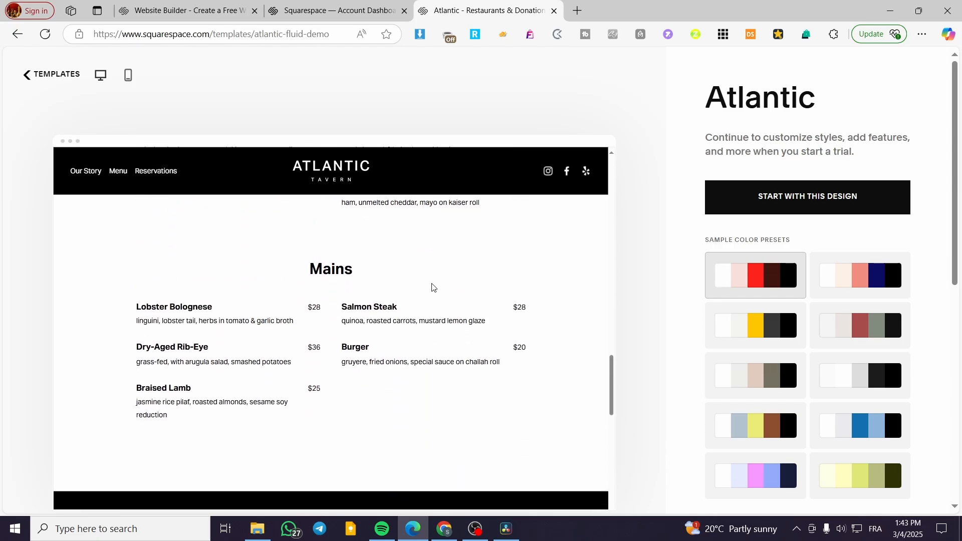
scroll(314, 316, "down", 3)
- Preview the Atlantic template with the taupe and the peach-and-navy color presets, and page back through its food photo slideshow
scroll(342, 316, "up", 4)
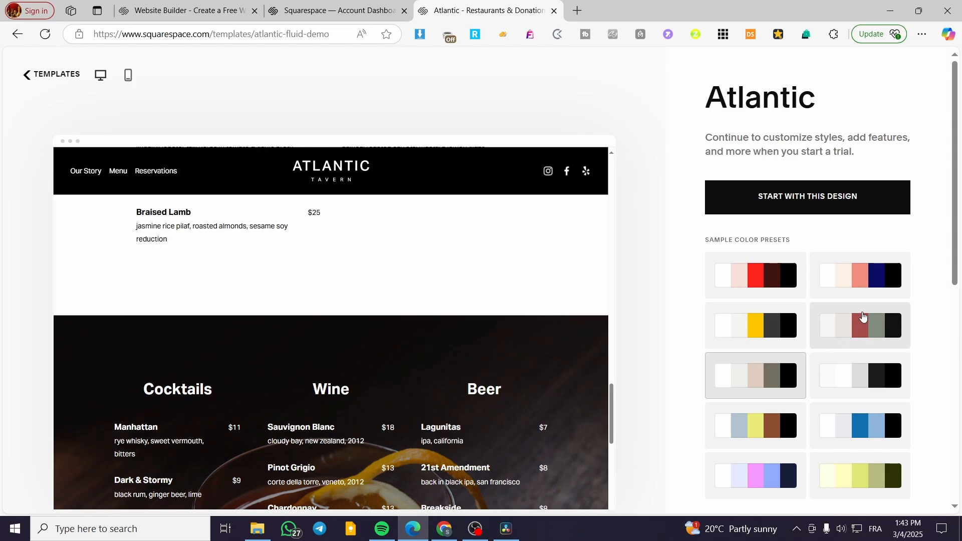
scroll(515, 332, "up", 15)
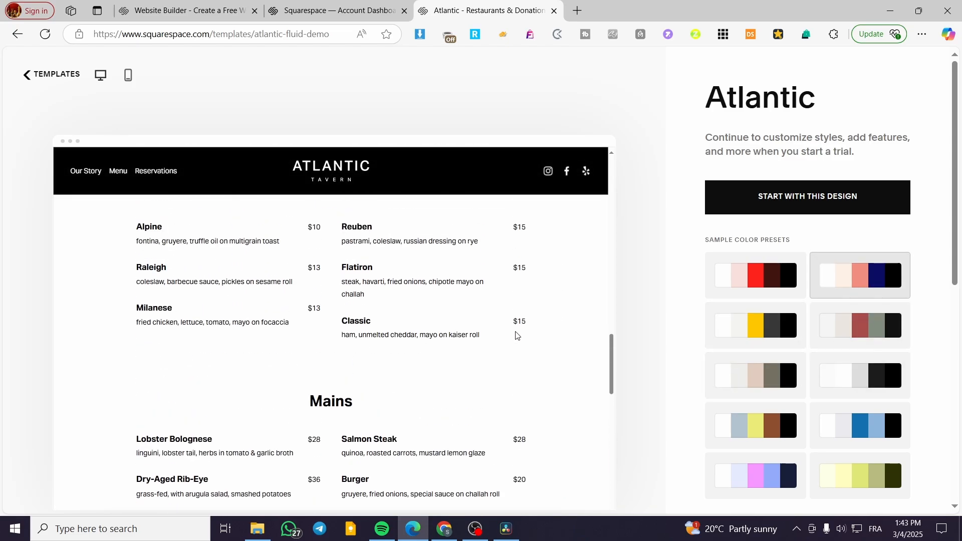
scroll(461, 301, "down", 8)
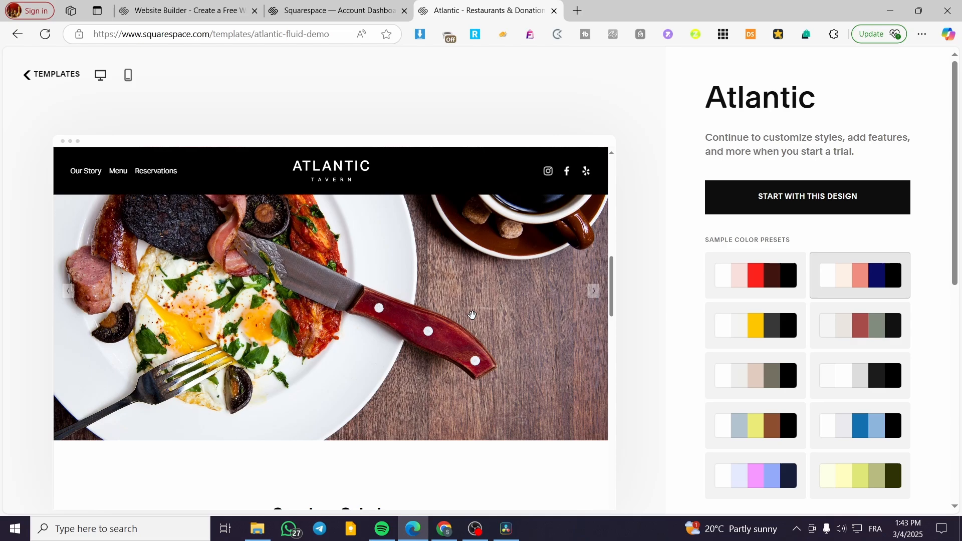
left_click(68, 292)
left_click(69, 292)
left_click(69, 292)
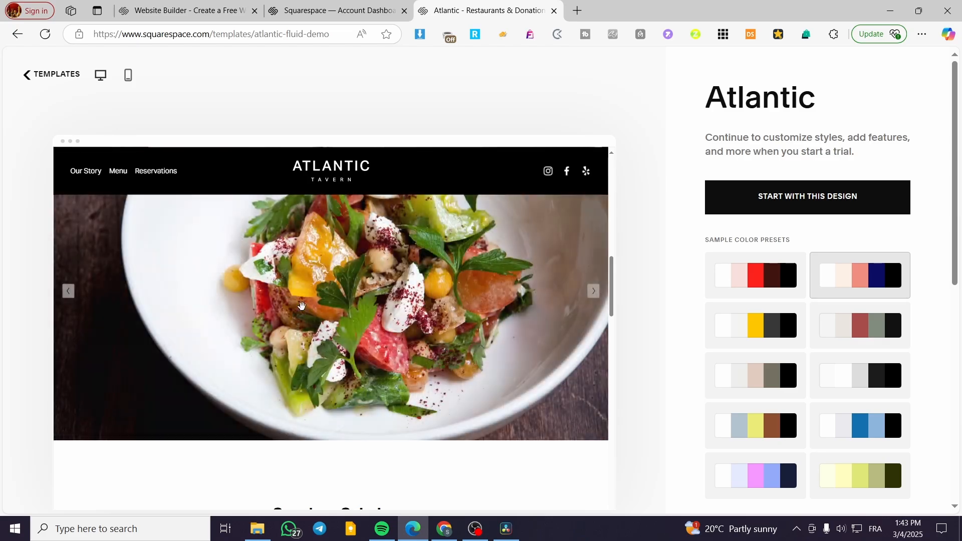
scroll(570, 351, "down", 4)
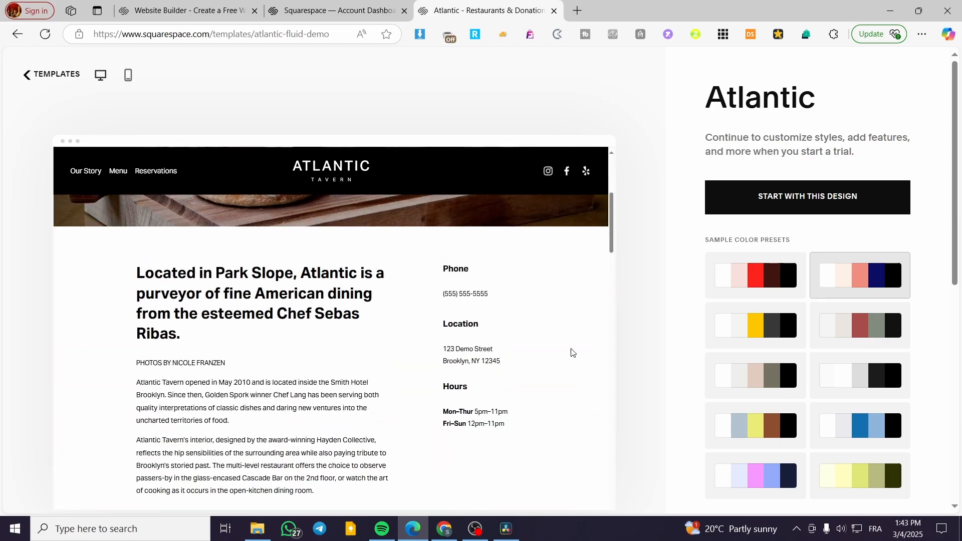
- Start the new website with the Atlantic design and bring up its list of pages
left_click(798, 196)
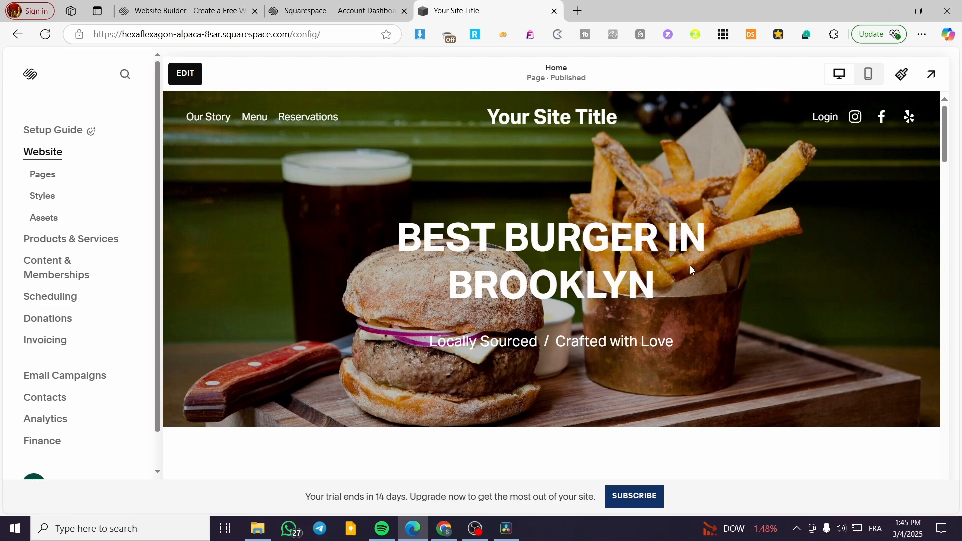
left_click(47, 178)
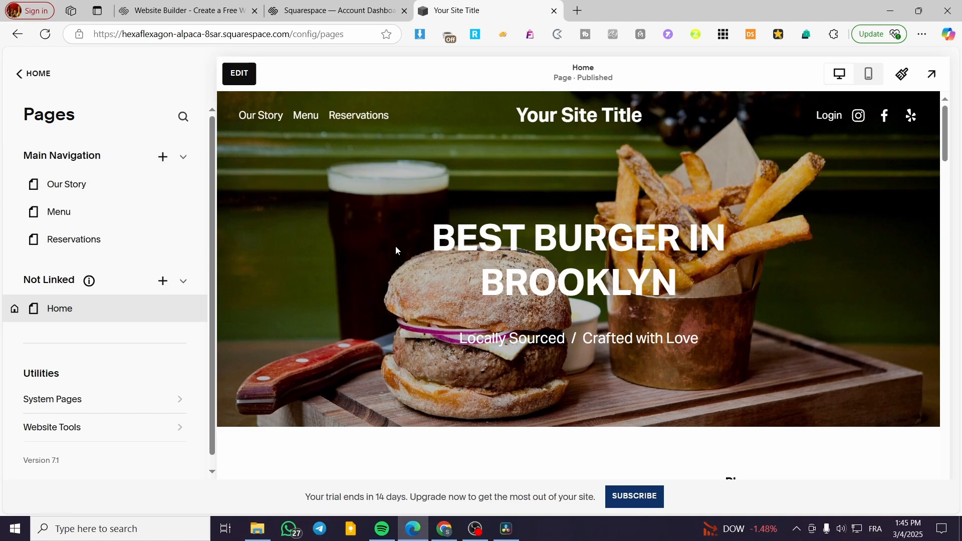
- Look over the new site's Home page and open it for editing
scroll(516, 274, "down", 5)
scroll(517, 274, "down", 13)
scroll(442, 304, "up", 18)
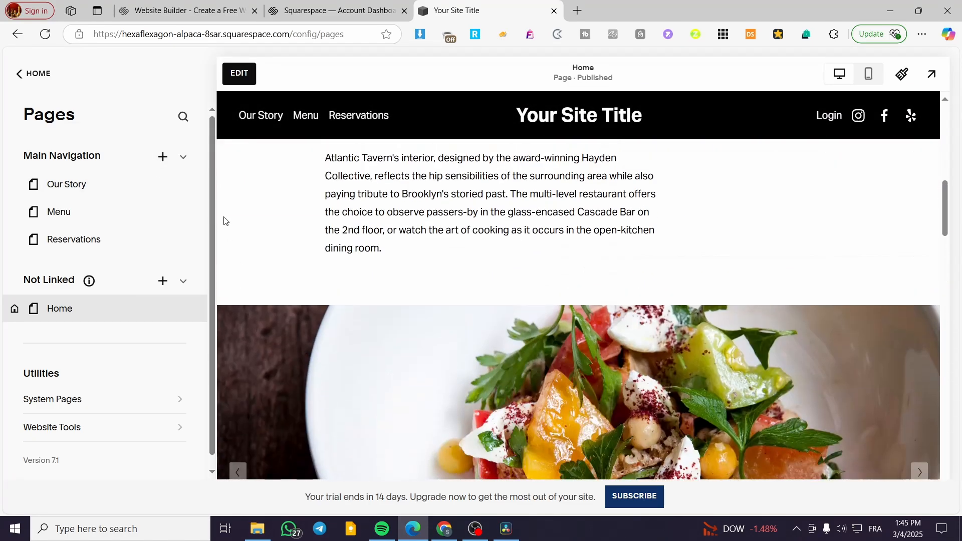
left_click(239, 73)
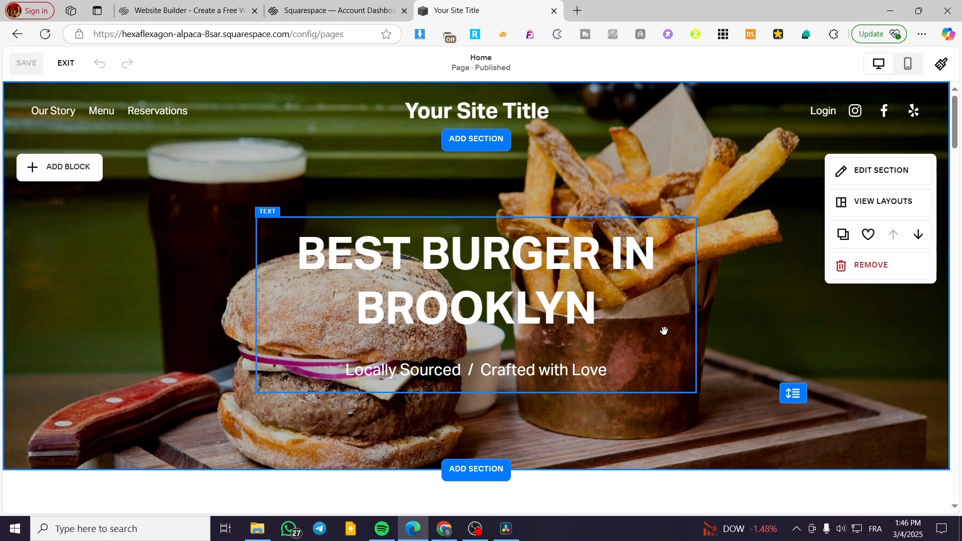
- Check the design and background settings of the burger hero section, then close them
scroll(598, 215, "down", 1)
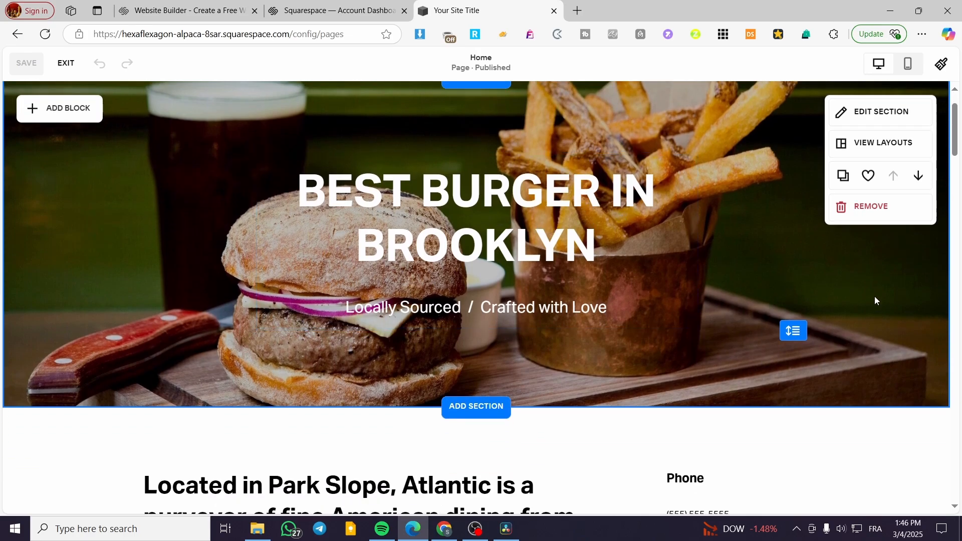
left_click(880, 112)
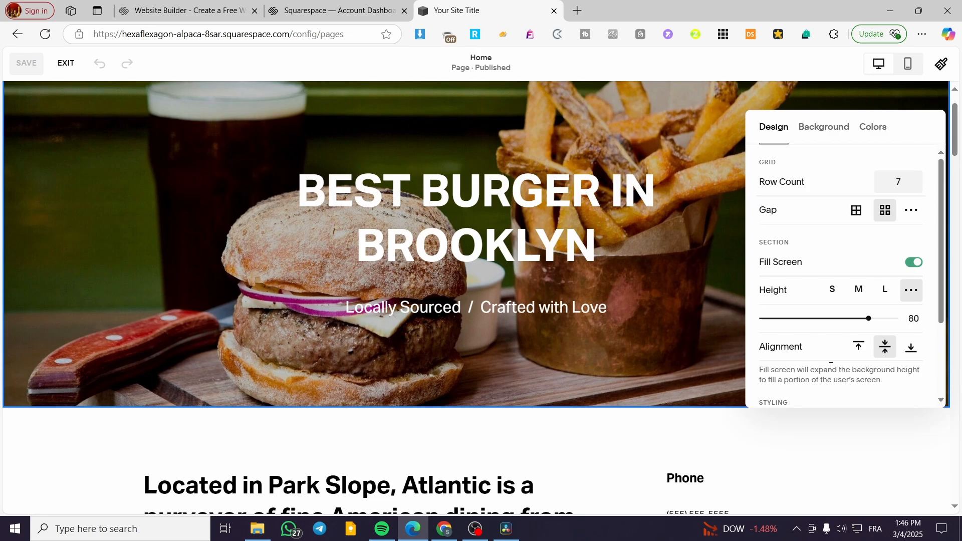
left_click(817, 136)
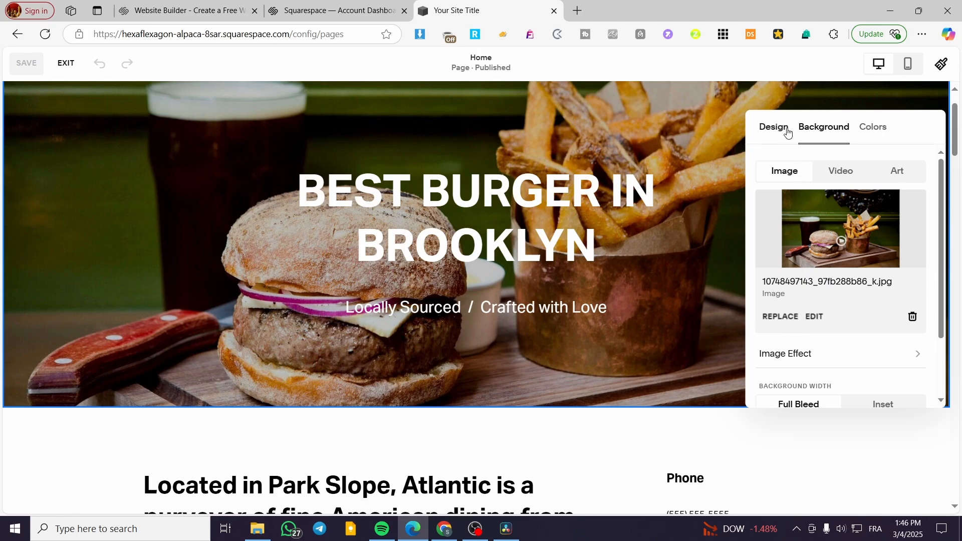
left_click(607, 468)
- Look through the restaurant story section with its phone, location and hours details
scroll(607, 450, "down", 4)
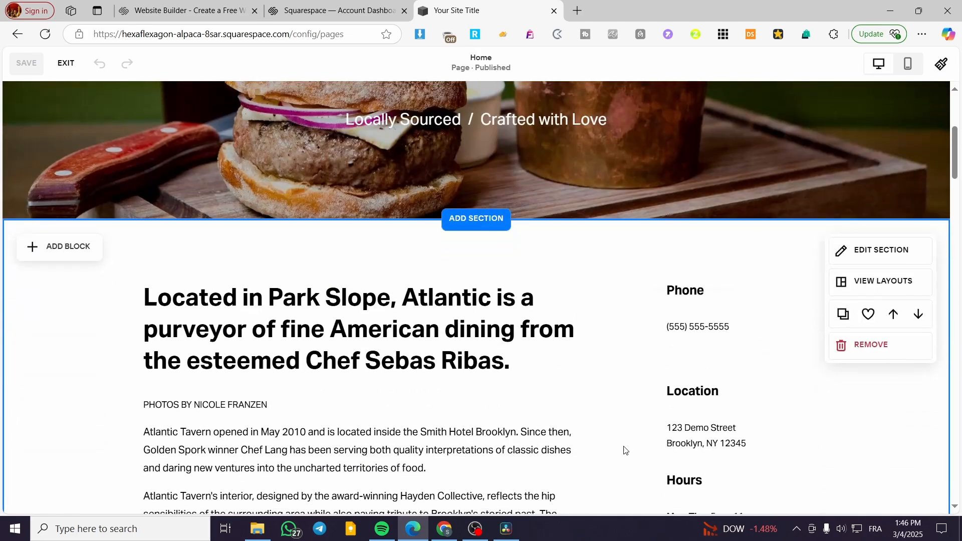
scroll(401, 340, "down", 2)
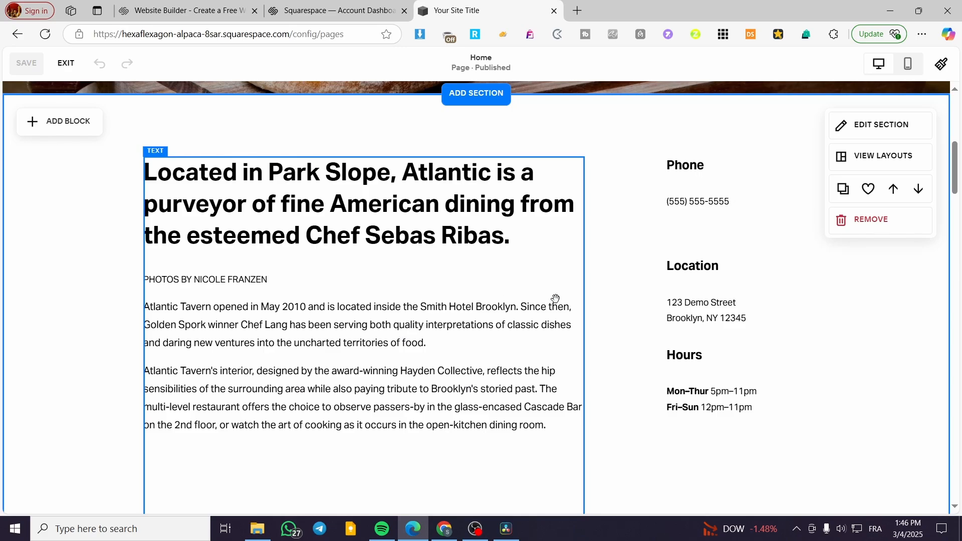
scroll(726, 345, "down", 5)
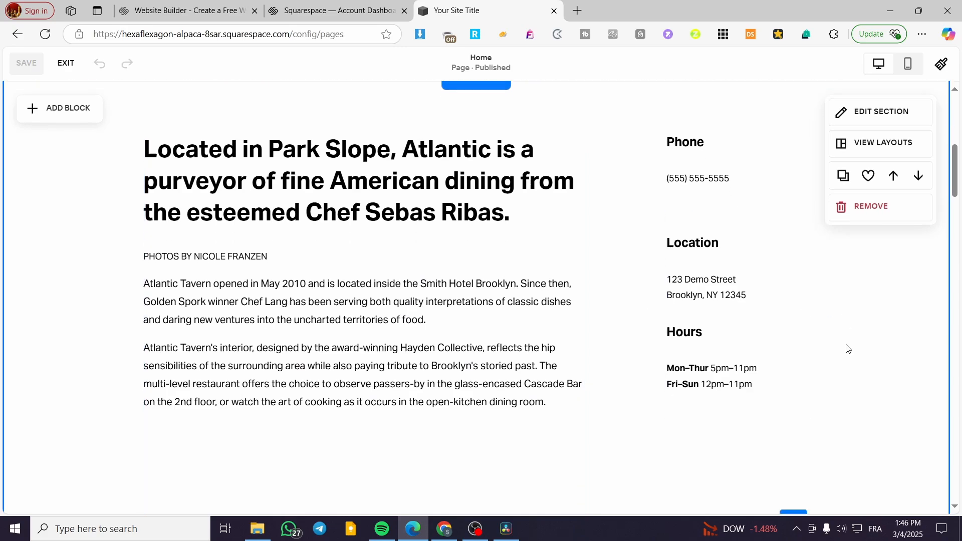
scroll(500, 376, "up", 6)
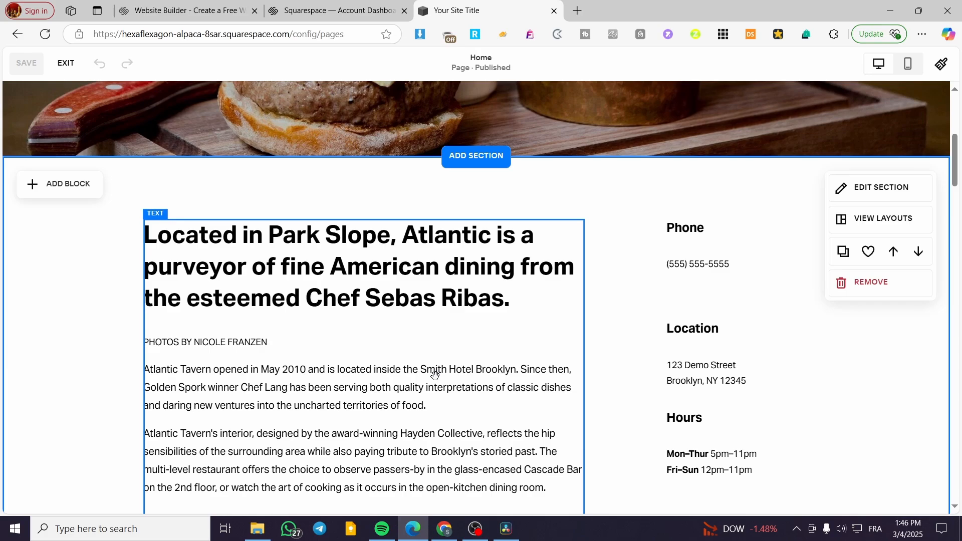
scroll(740, 388, "down", 1)
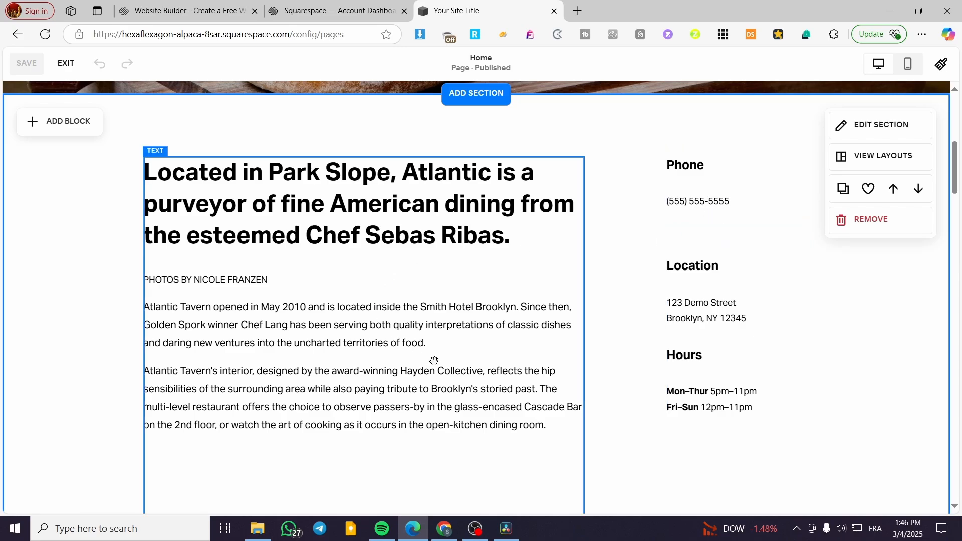
- Find the food photo gallery below the story section and page back through its images
scroll(340, 349, "down", 15)
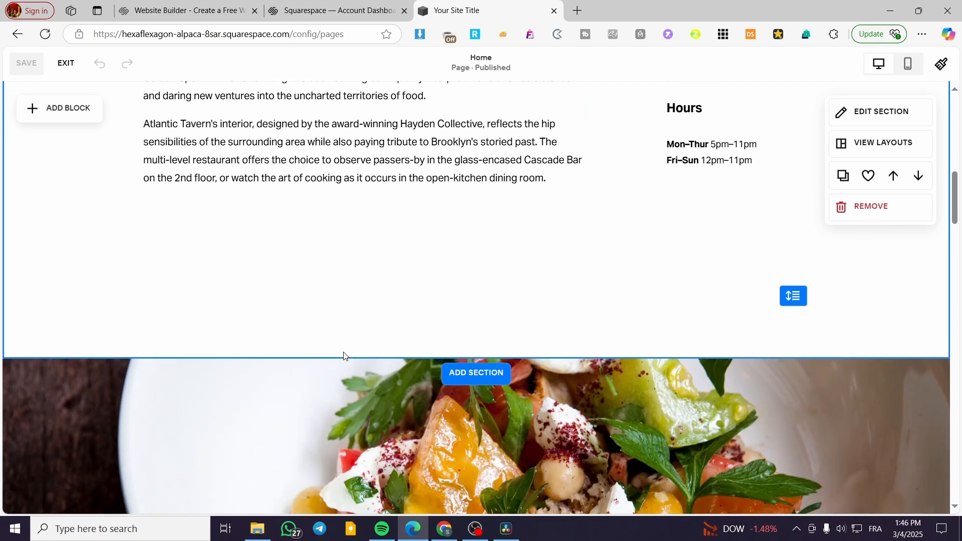
scroll(616, 326, "up", 3)
scroll(617, 326, "up", 1)
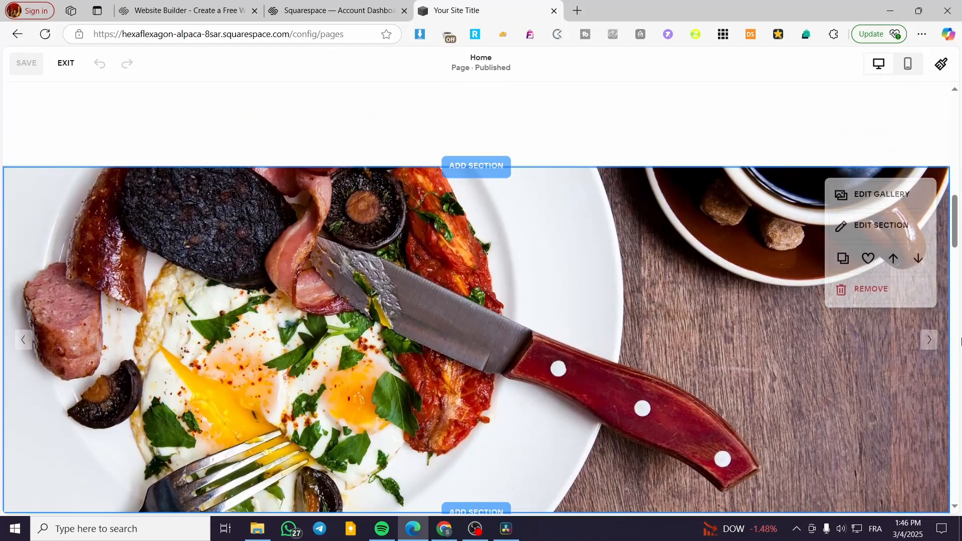
left_click(25, 339)
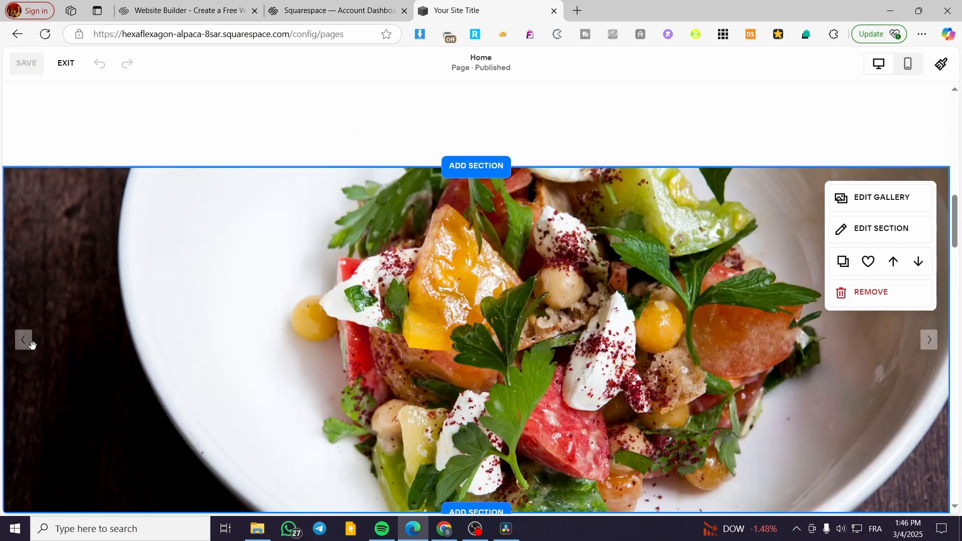
left_click(31, 342)
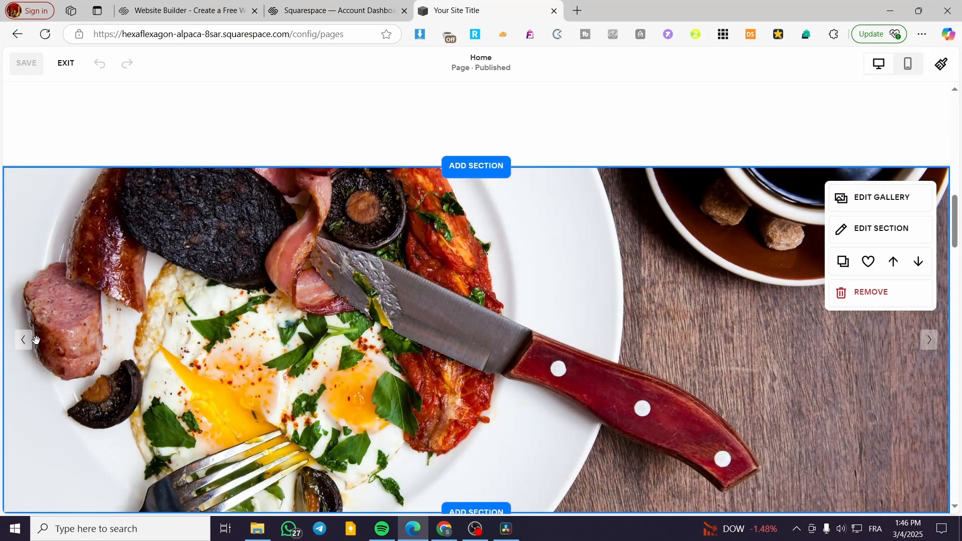
- Look over the food menu section and check the content settings of its menu block
scroll(246, 327, "down", 1)
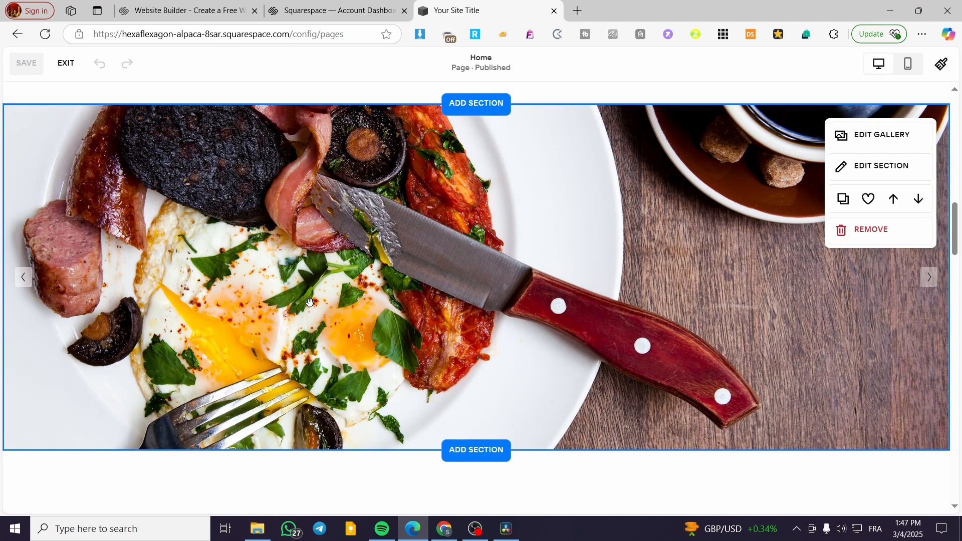
scroll(431, 300, "down", 15)
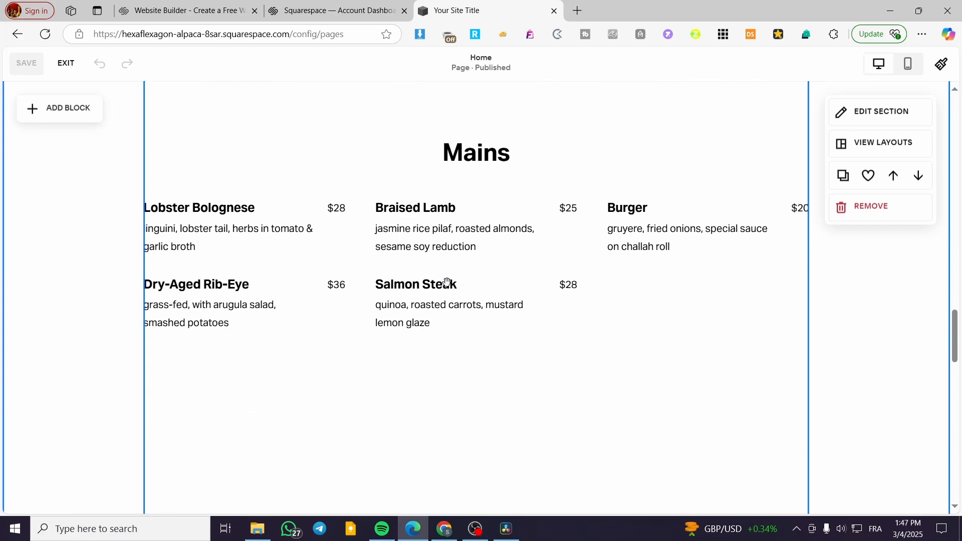
scroll(395, 303, "up", 2)
scroll(396, 303, "up", 6)
left_click(279, 316)
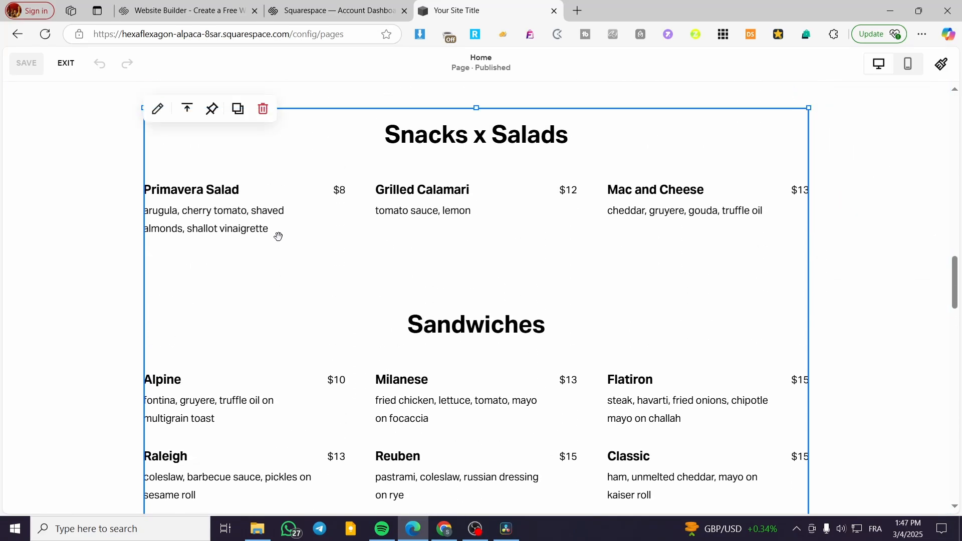
left_click(221, 253)
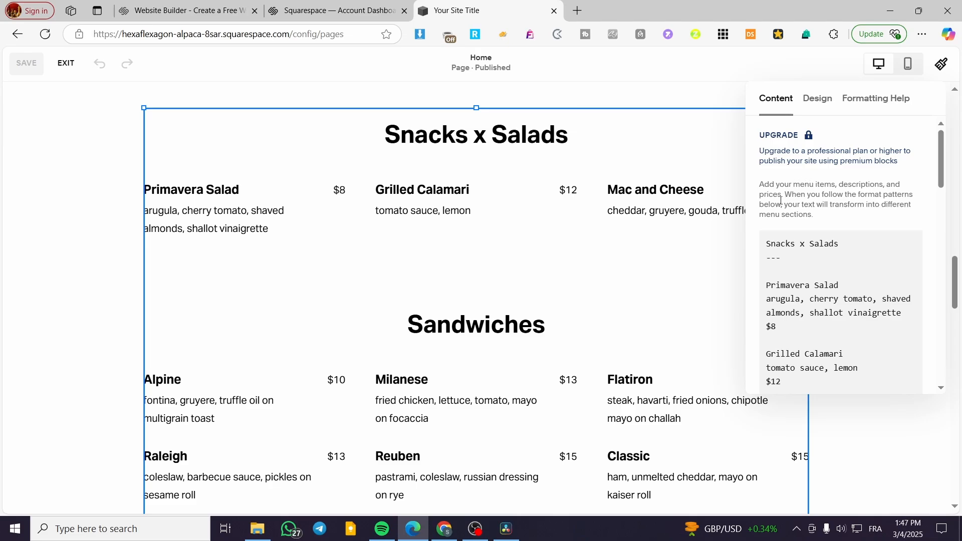
left_click(116, 295)
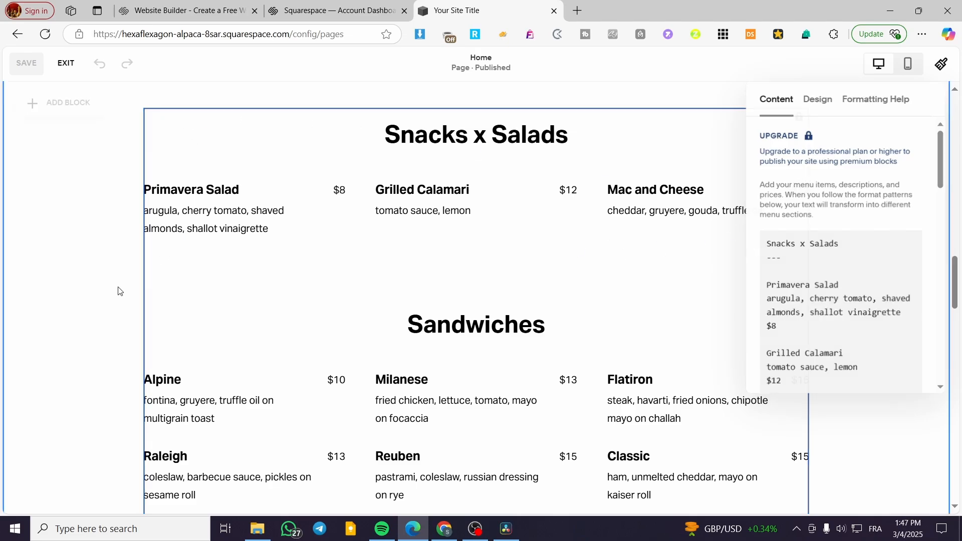
- Browse the blocks that can be added to the food menu section, down to the Premium group
left_click(60, 109)
scroll(143, 283, "down", 10)
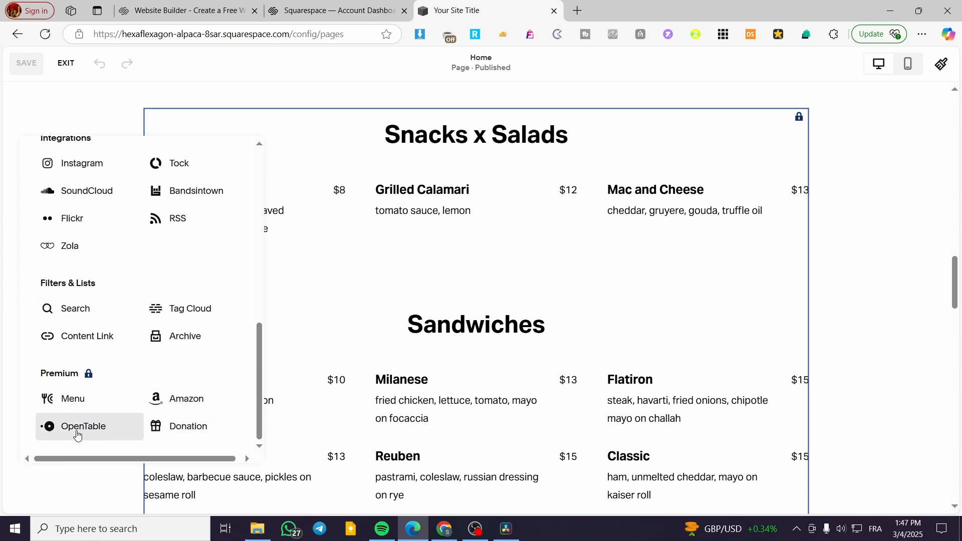
left_click(309, 302)
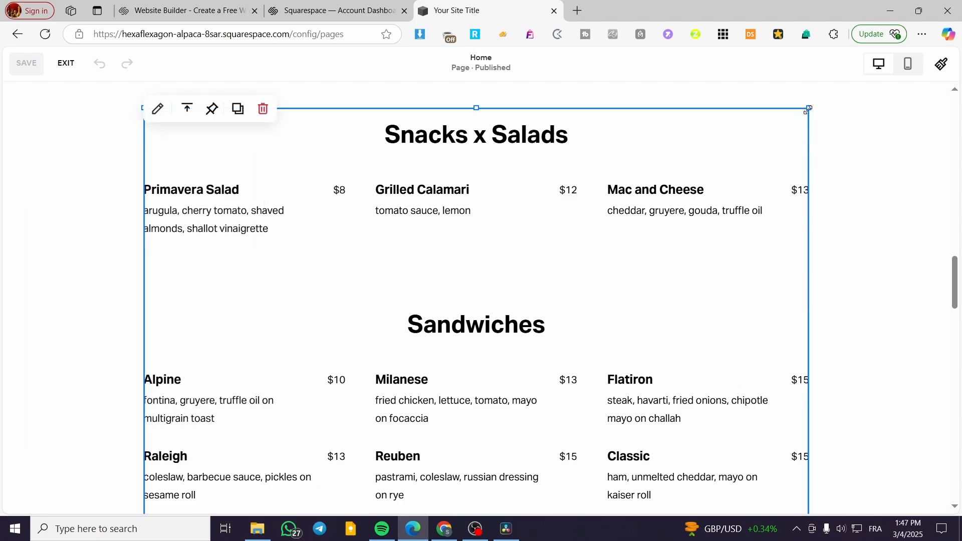
- Set the Primavera Salad price to $10 in the food menu block's content
mouse_move(808, 109)
left_mouse_down()
mouse_move(823, 109)
mouse_move(807, 115)
left_mouse_up()
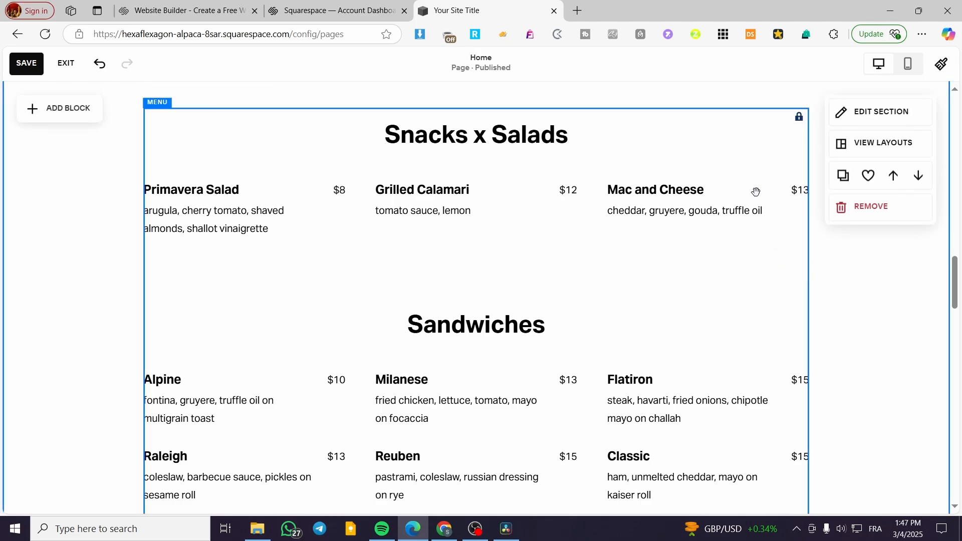
double_click(614, 257)
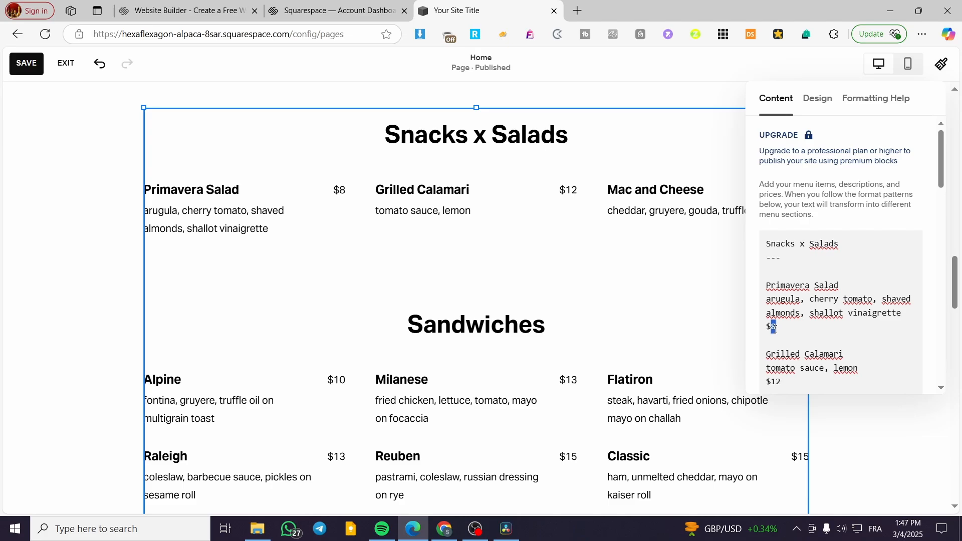
type("10")
- Look through the rest of the menu block's text, from the sandwiches to the mains
scroll(872, 274, "down", 6)
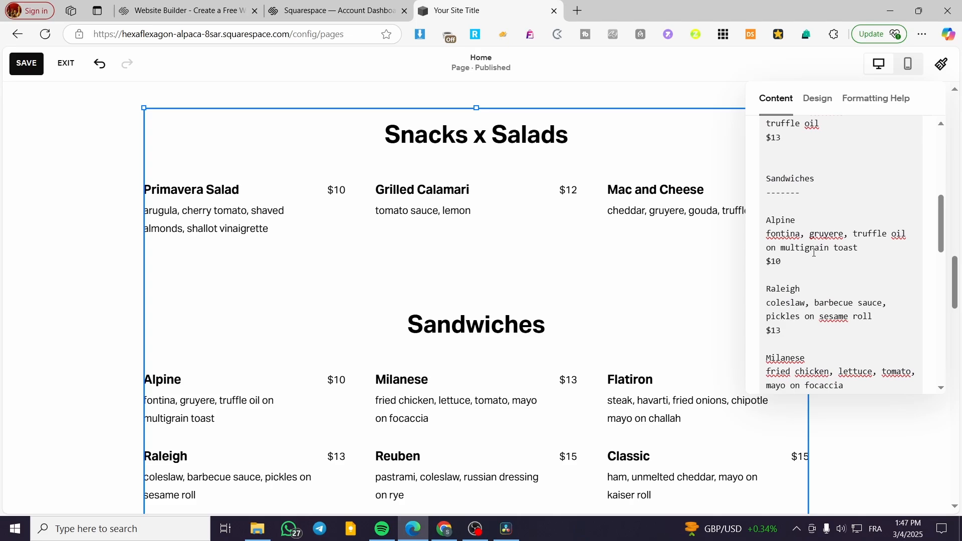
left_click_drag(942, 216, 957, 358)
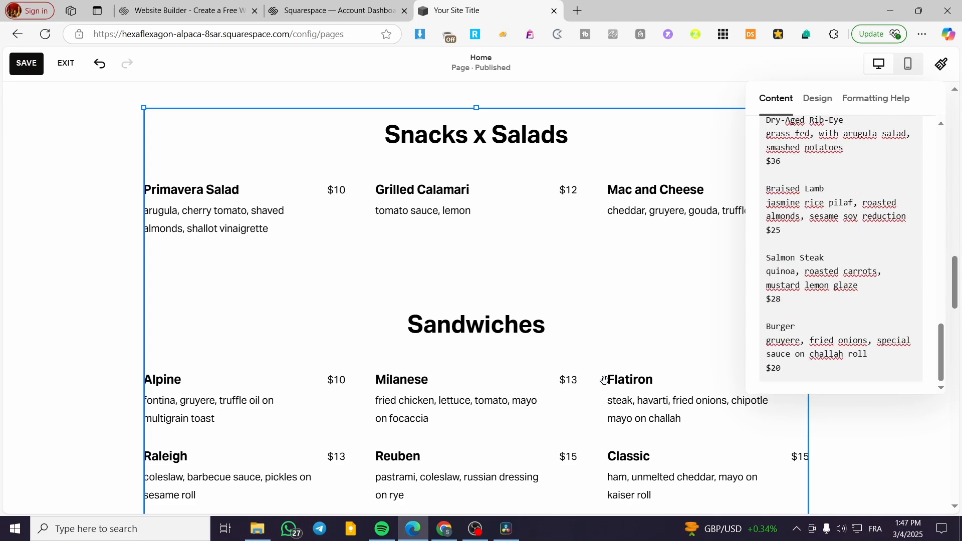
scroll(483, 412, "down", 1)
scroll(483, 411, "down", 5)
scroll(485, 408, "up", 7)
scroll(793, 201, "up", 10)
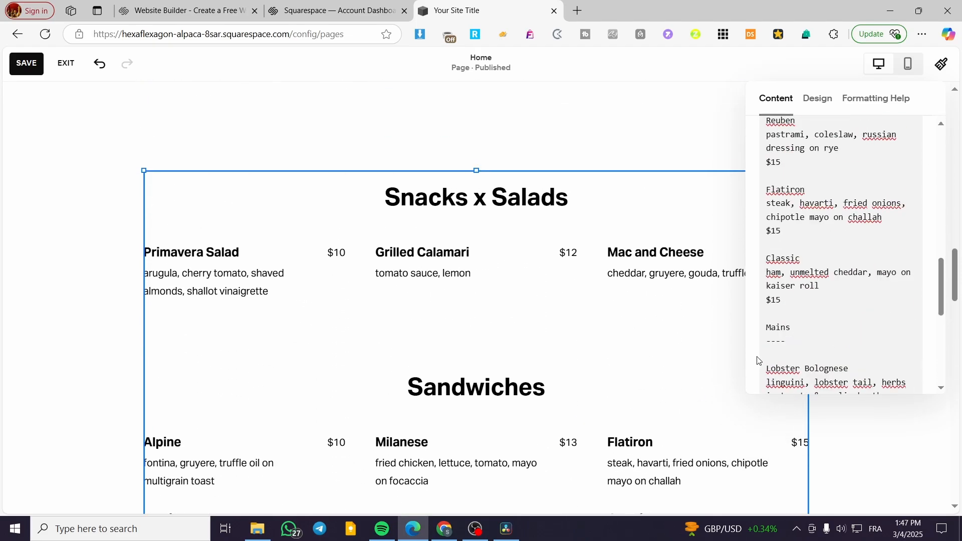
scroll(793, 201, "up", 5)
- Preview the food menu block in the Centered layout and switch it back to Multi-Column
left_click(817, 99)
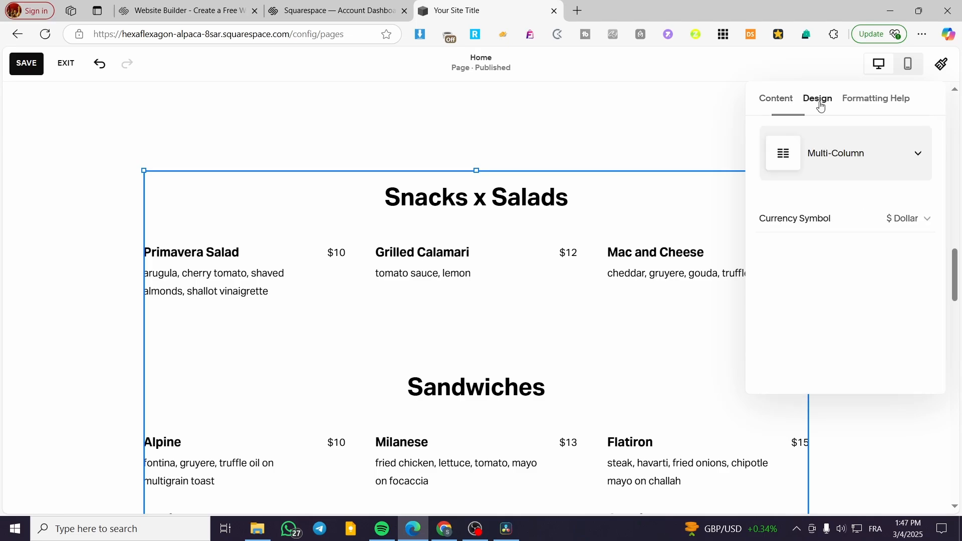
left_click(920, 156)
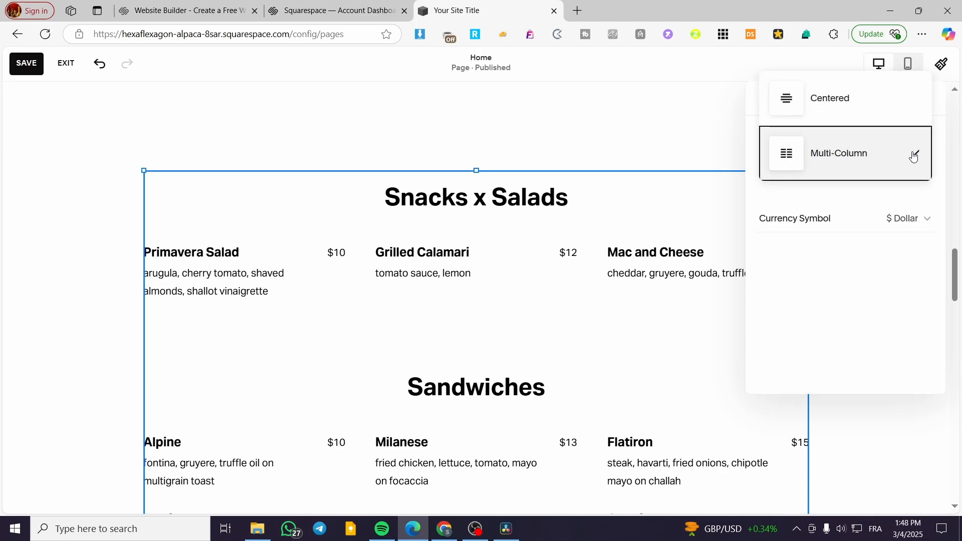
left_click(898, 99)
left_click(907, 157)
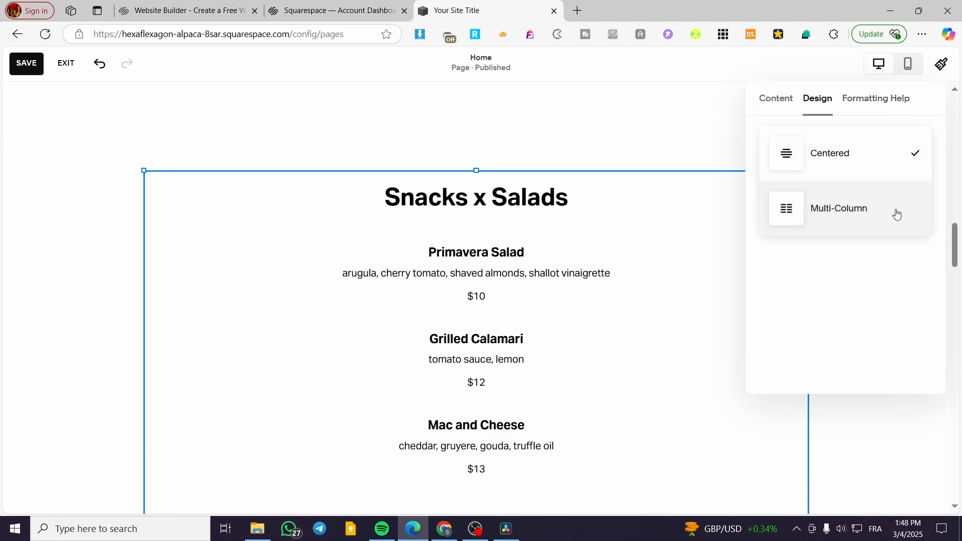
left_click(895, 210)
- Read the menu block's formatting help on sections, items and multiple pages, then close the block's settings
left_click(872, 106)
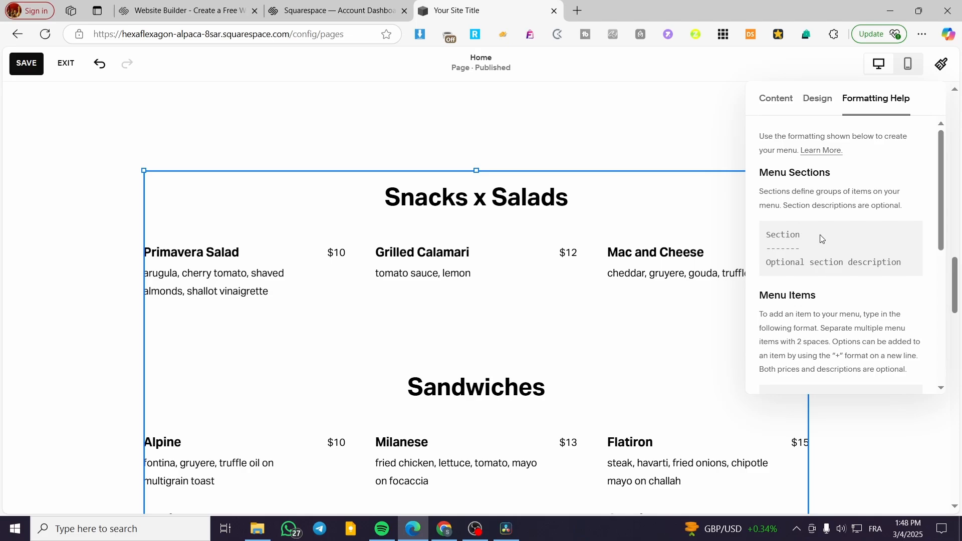
scroll(835, 282, "down", 5)
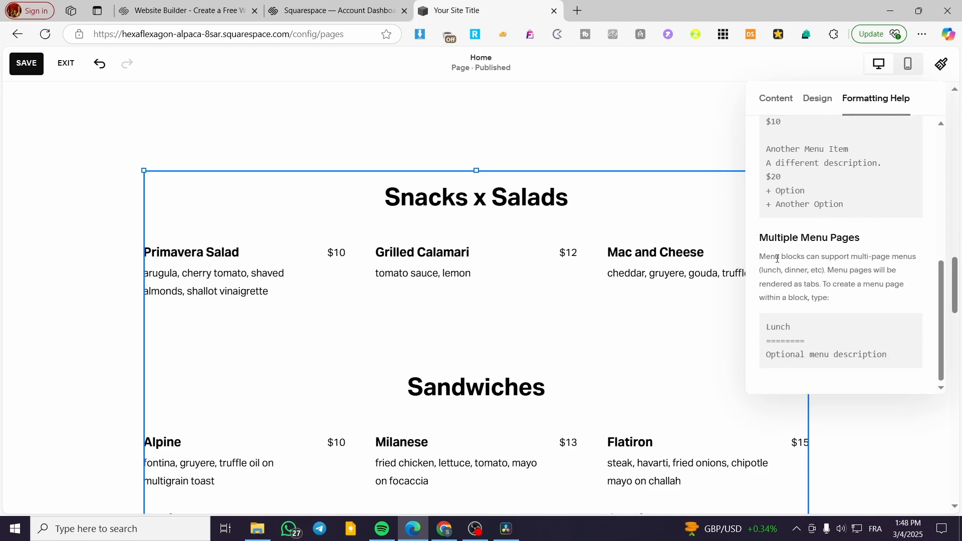
scroll(768, 252, "up", 5)
left_click(777, 99)
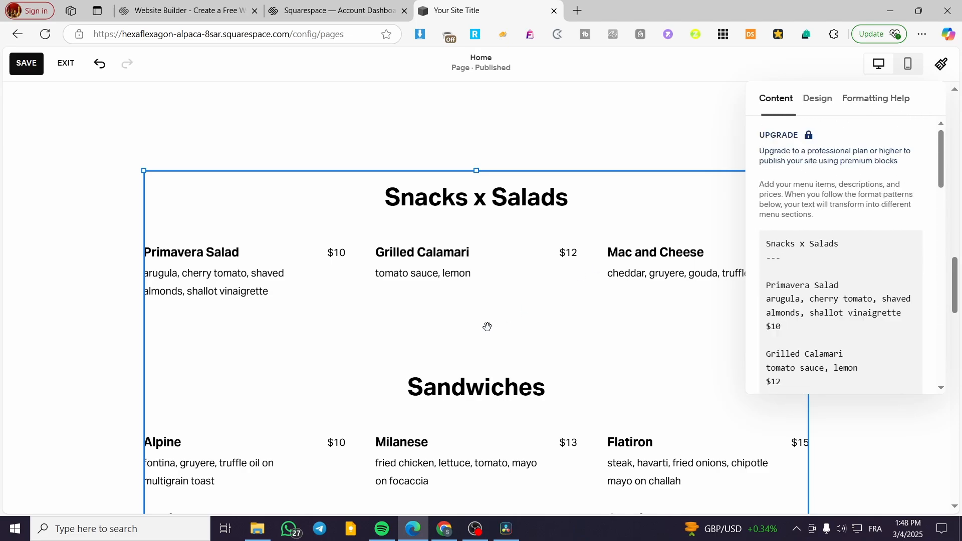
left_click(472, 159)
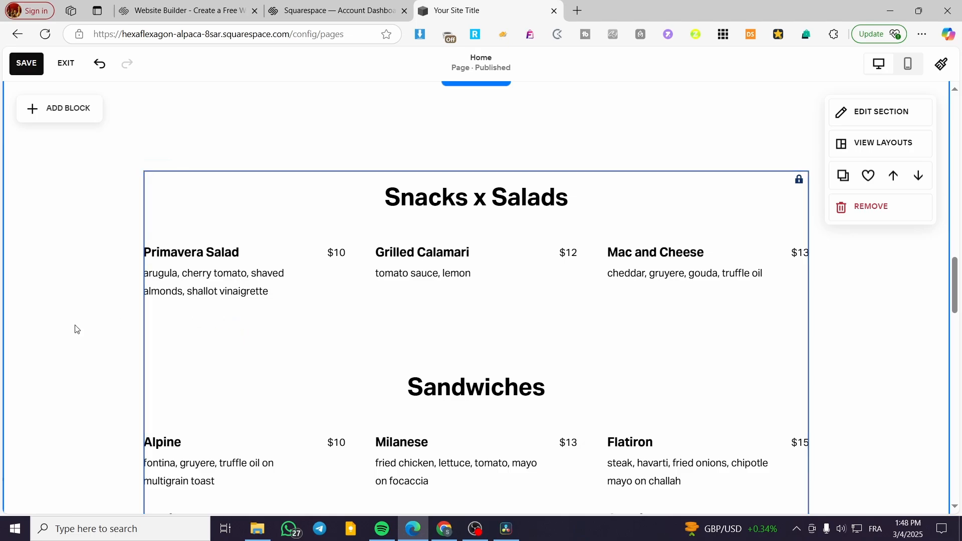
- Inspect the Cocktails, Wine and Beer menu blocks in the drinks section
scroll(204, 301, "down", 10)
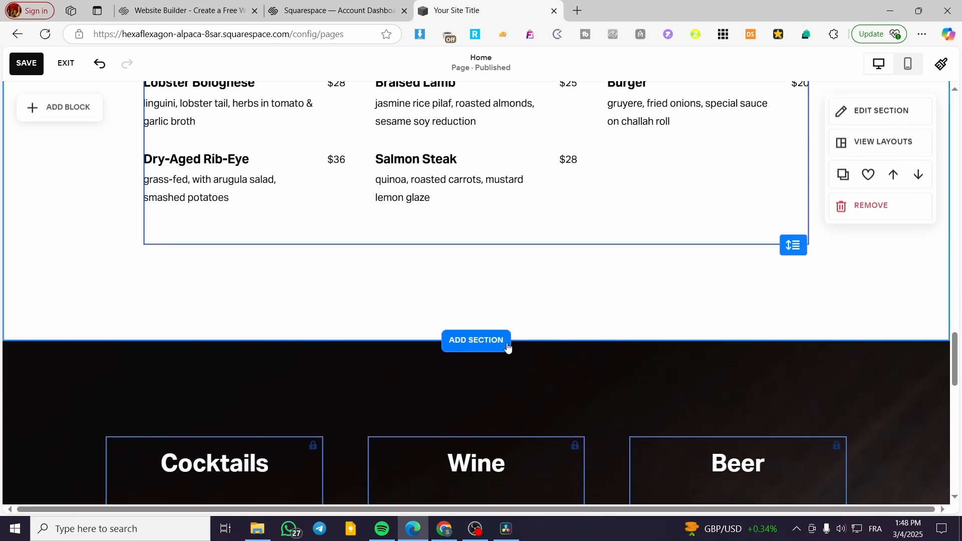
scroll(396, 336, "down", 6)
left_click(230, 273)
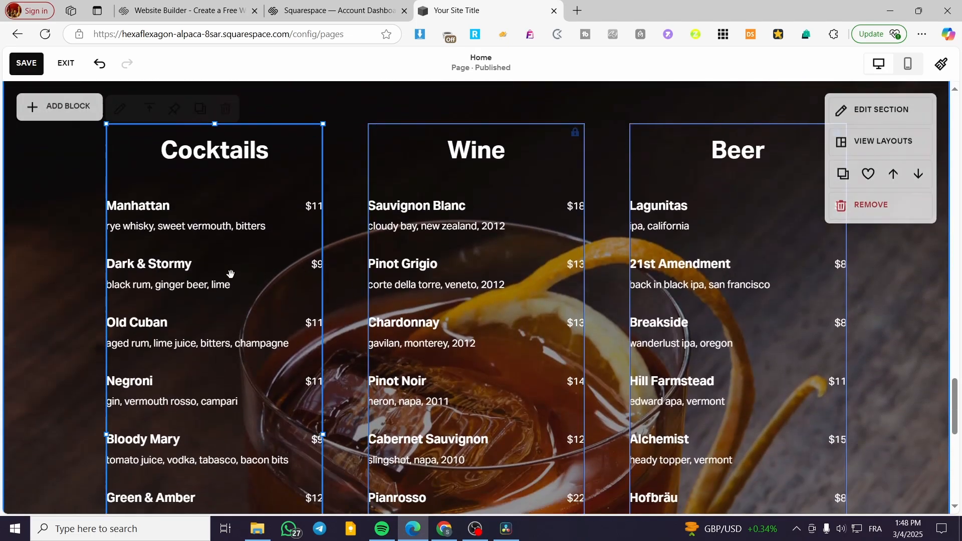
left_click(574, 138)
left_click(665, 275)
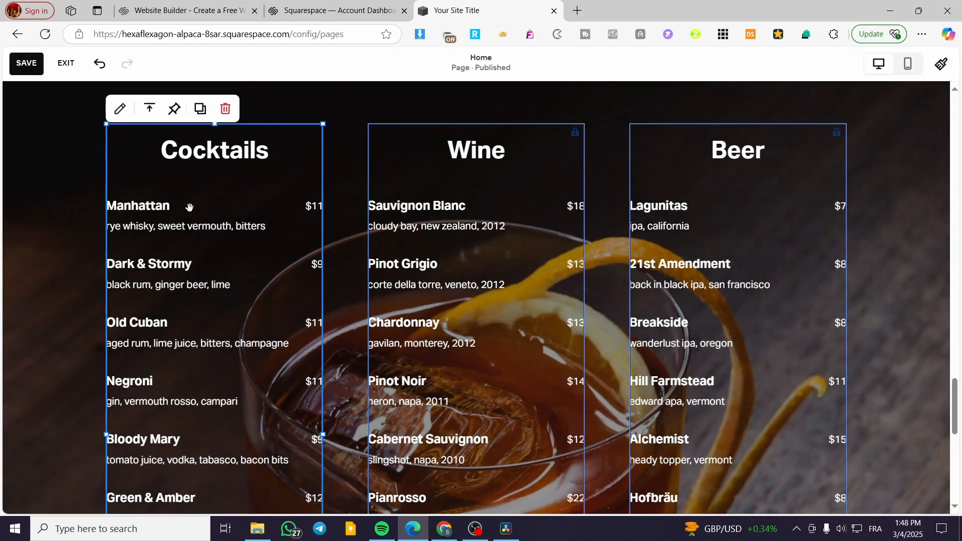
left_click(476, 208)
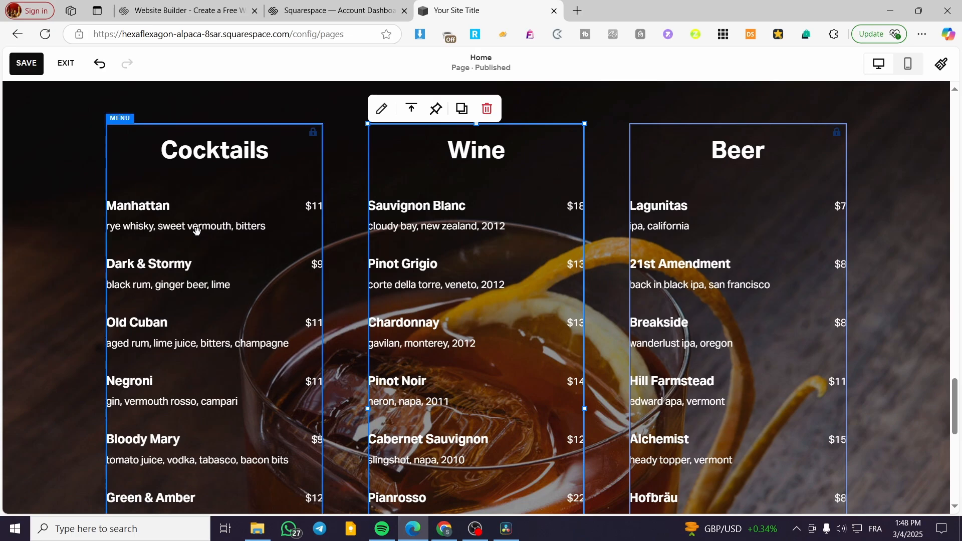
- Look through the Cocktails menu block's content and the rest of the drinks section
left_click(691, 200)
double_click(245, 253)
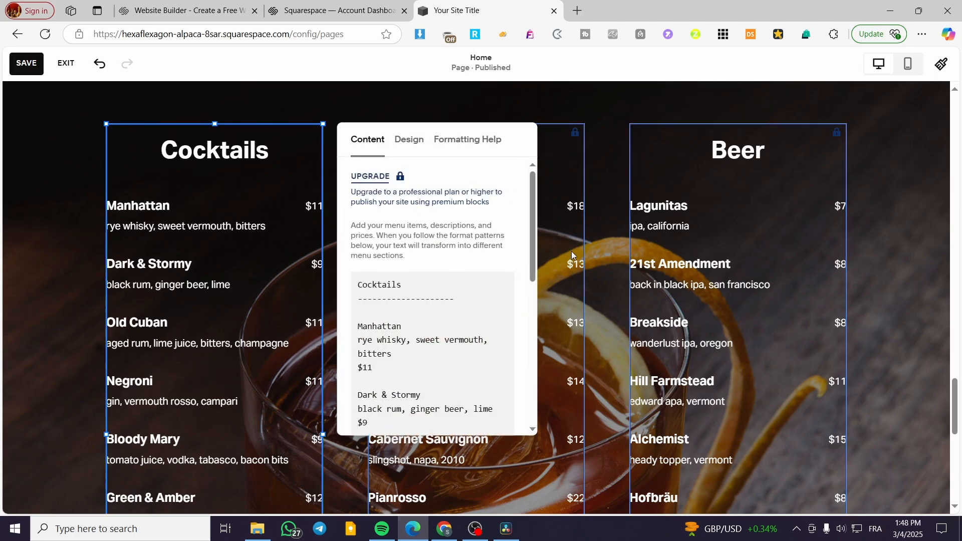
left_click(604, 285)
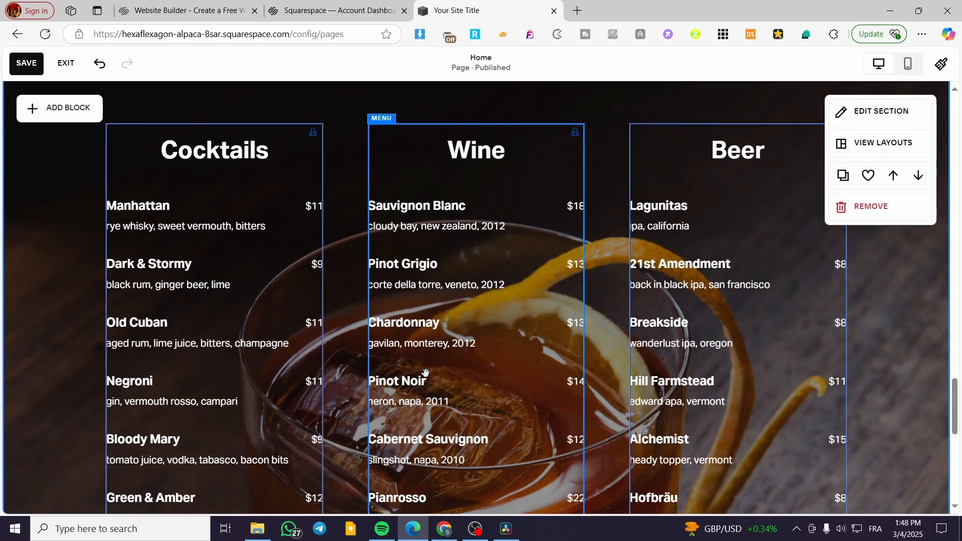
scroll(426, 372, "down", 5)
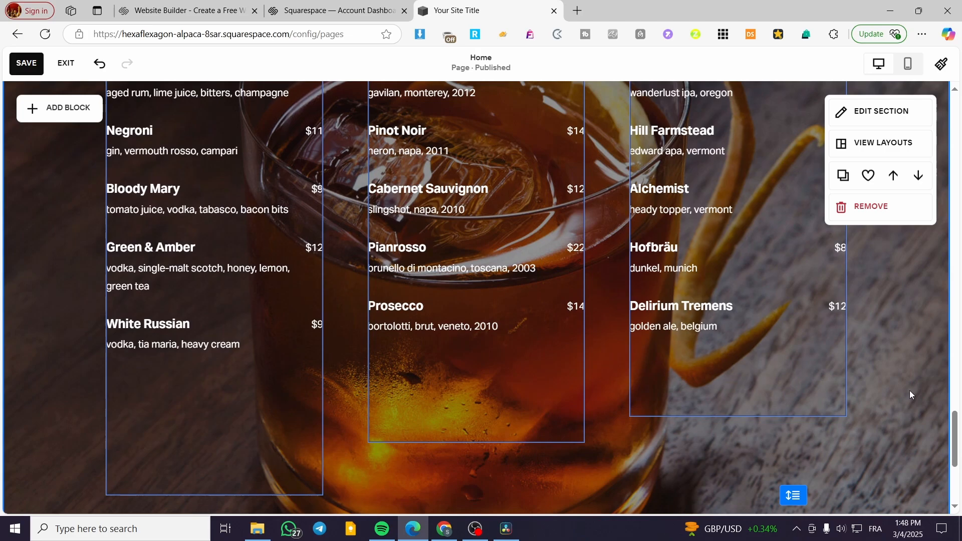
scroll(46, 373, "up", 5)
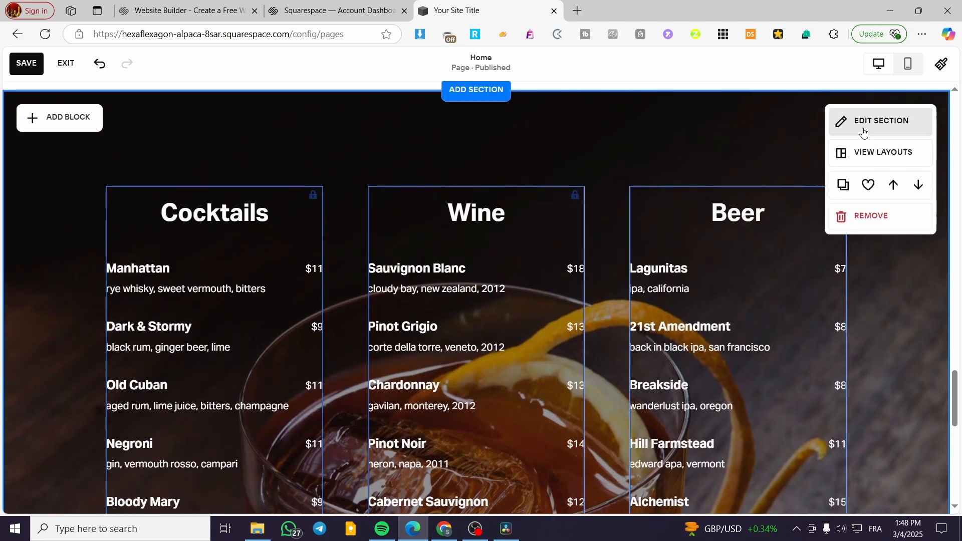
- Review the drinks section's design and background image settings and close them
left_click(859, 122)
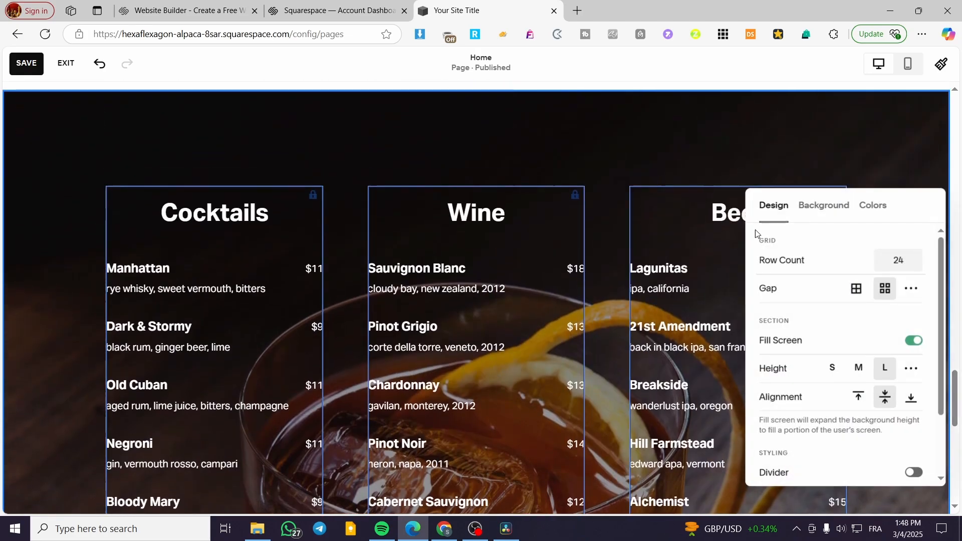
left_click(827, 210)
scroll(799, 177, "down", 1)
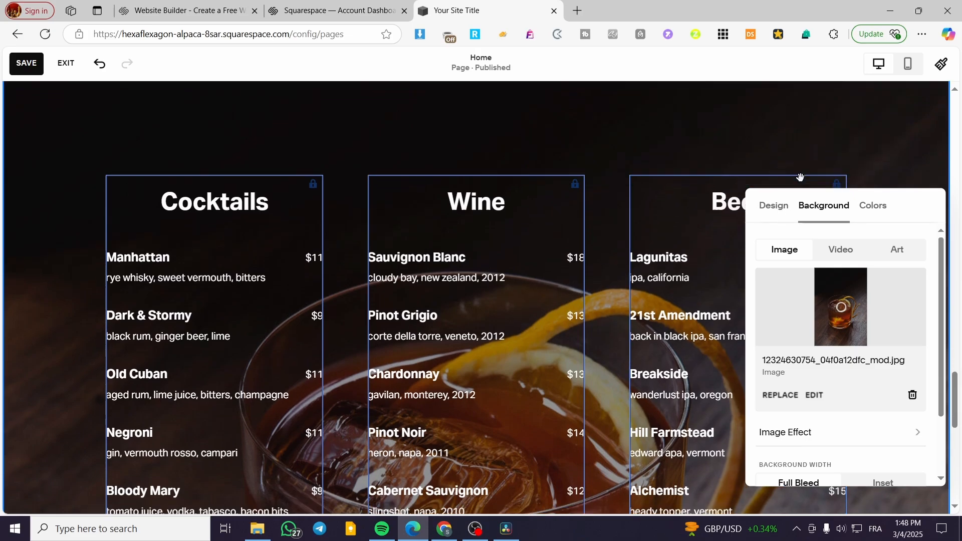
scroll(799, 177, "down", 6)
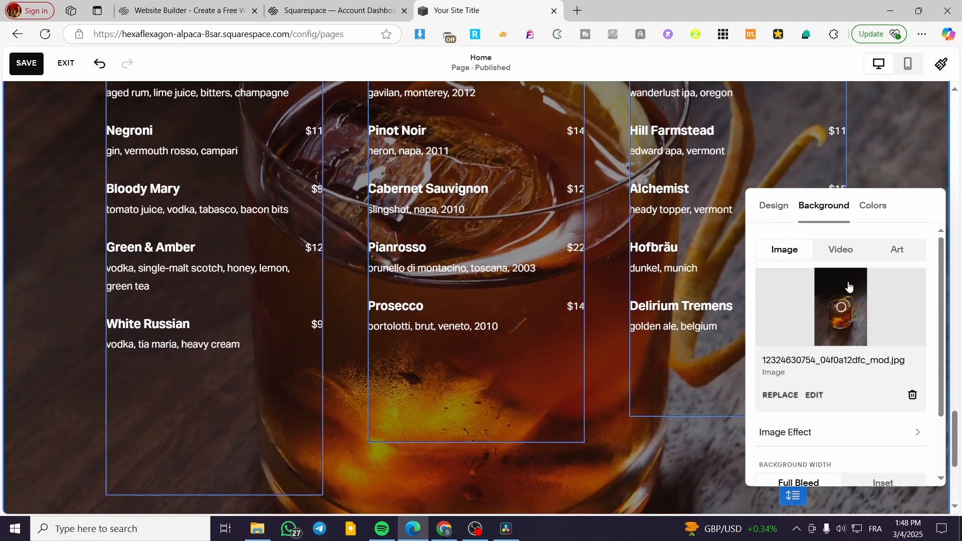
left_click(796, 259)
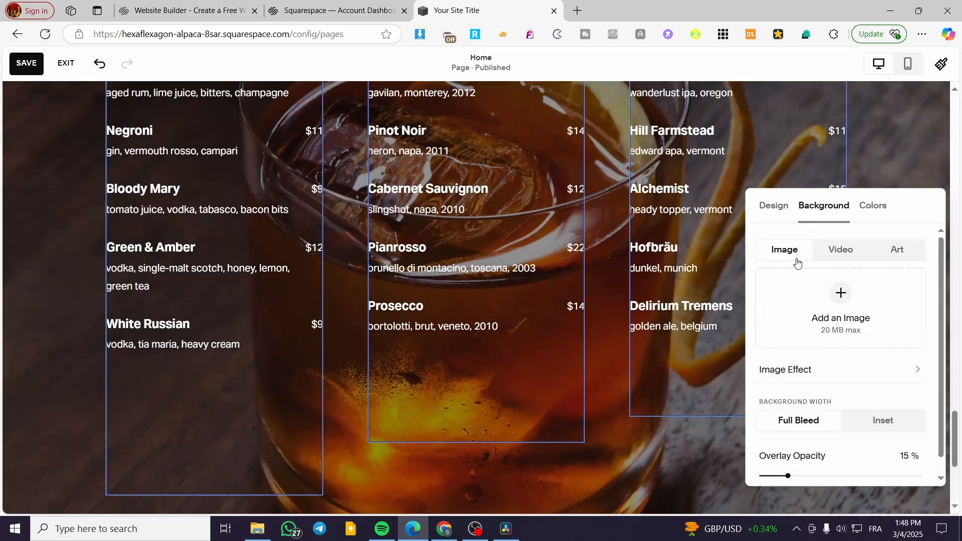
left_click(110, 411)
- Try to move a duplicate of the Location and Hours text block down the page toward the footer
scroll(324, 347, "down", 5)
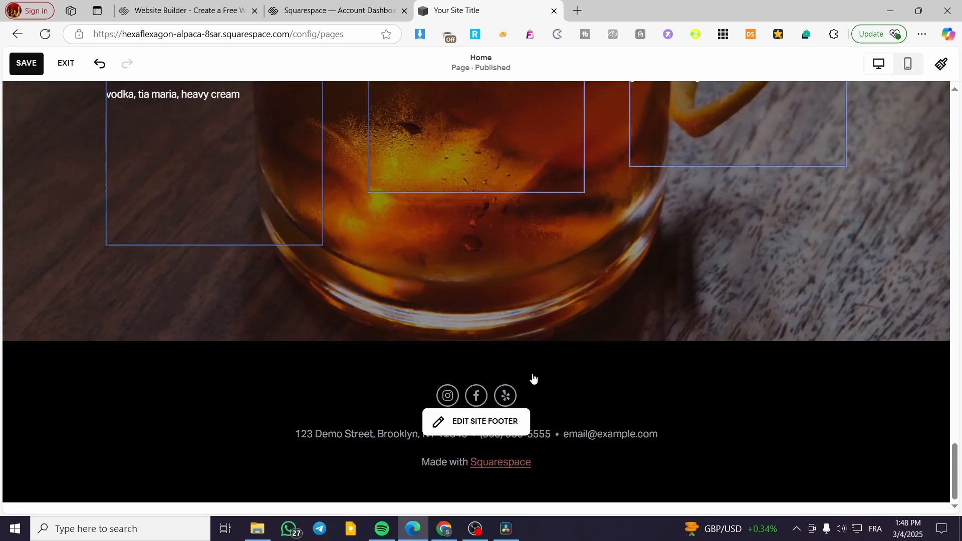
scroll(542, 390, "up", 20)
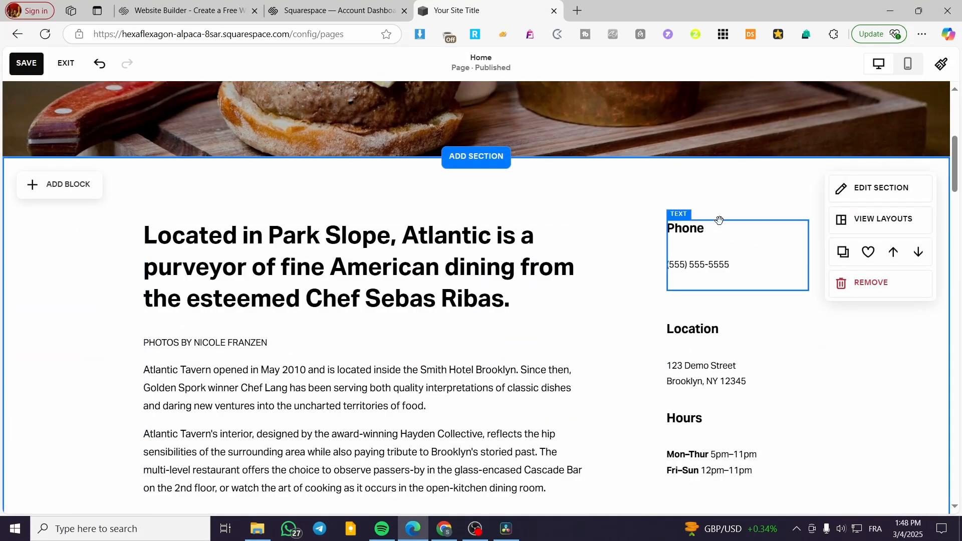
scroll(714, 210, "down", 2)
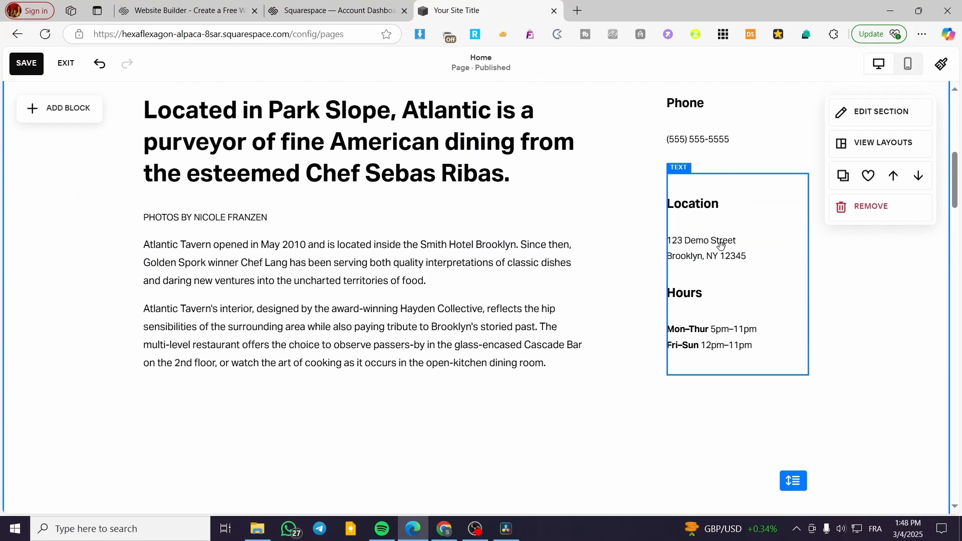
left_click(732, 230)
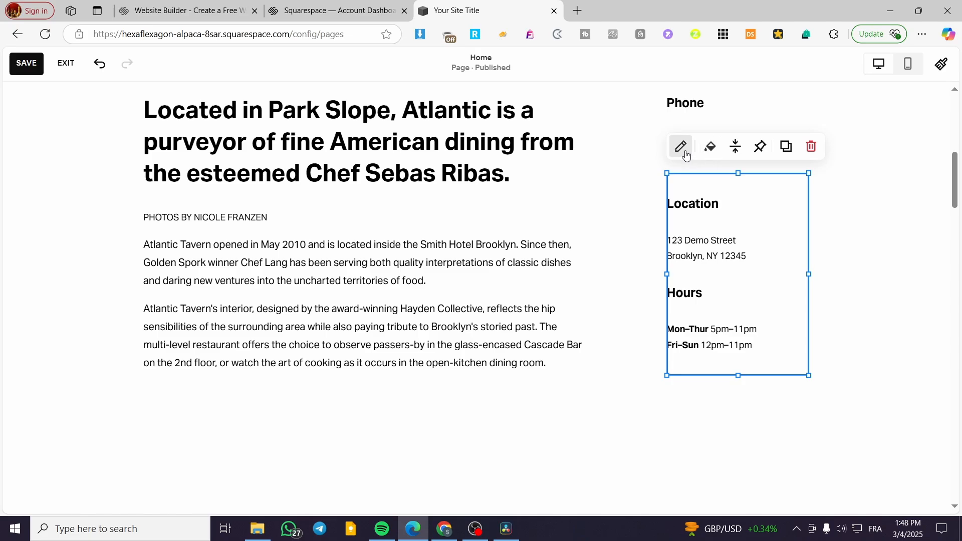
mouse_move(730, 228)
left_mouse_down()
mouse_move(756, 247)
mouse_move(757, 262)
mouse_move(724, 333)
mouse_move(817, 289)
mouse_move(846, 256)
mouse_move(793, 321)
mouse_move(797, 346)
mouse_move(736, 496)
mouse_move(531, 474)
mouse_move(457, 487)
mouse_move(852, 380)
mouse_move(823, 372)
left_mouse_up()
scroll(847, 318, "down", 5)
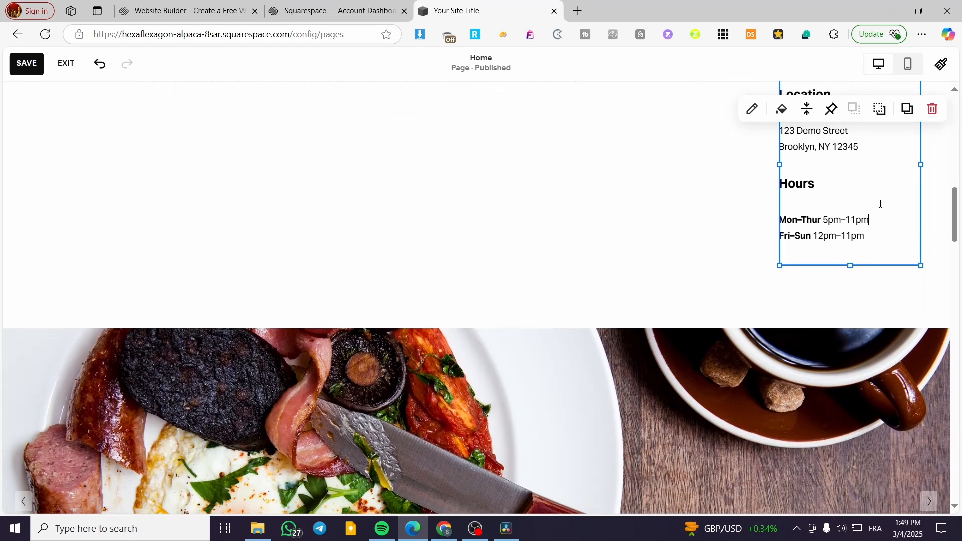
left_click(880, 204)
left_click_drag(924, 252, 723, 146)
scroll(739, 331, "up", 3)
scroll(741, 316, "up", 2)
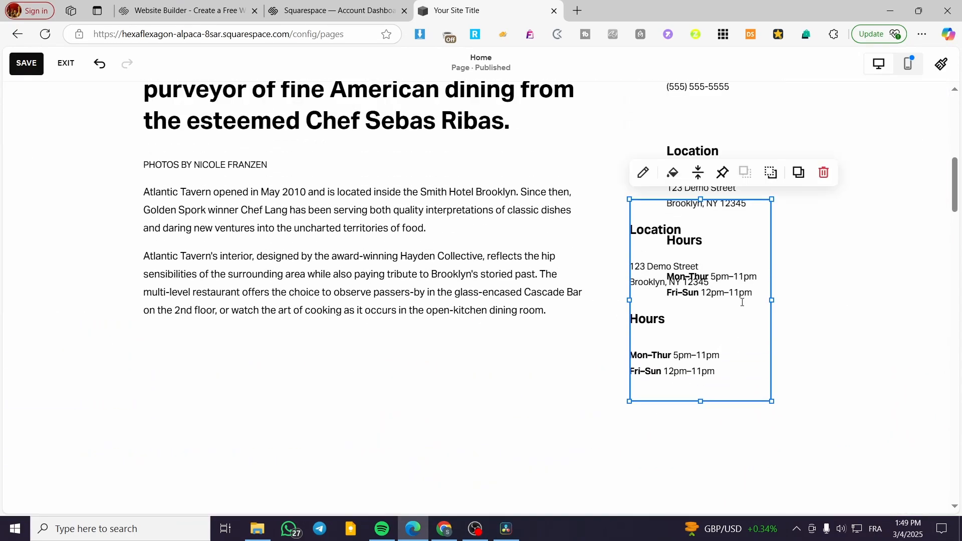
left_click(767, 335)
left_click_drag(793, 504, 777, 354)
- Copy the Location and Hours text block into the site footer and place it to the left of the social links
left_click(713, 272)
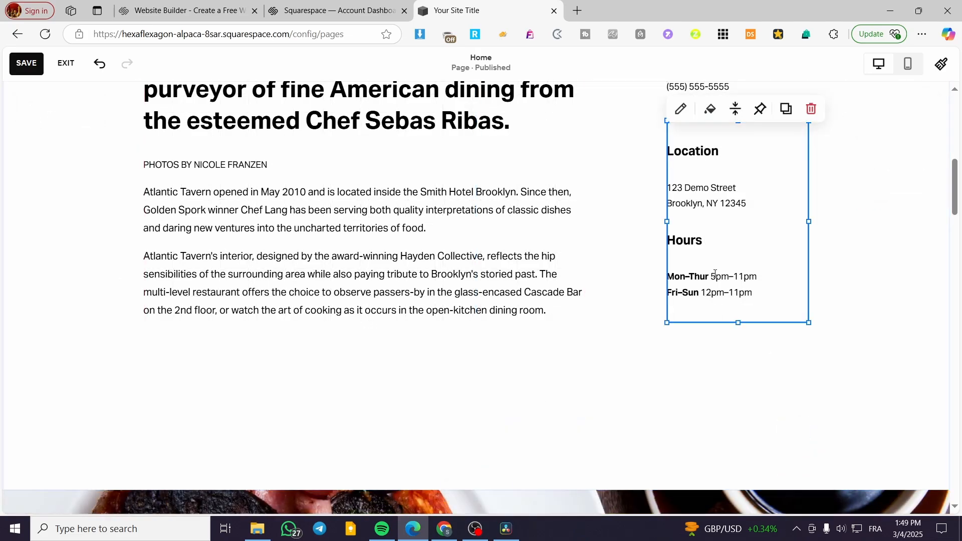
scroll(716, 274, "down", 20)
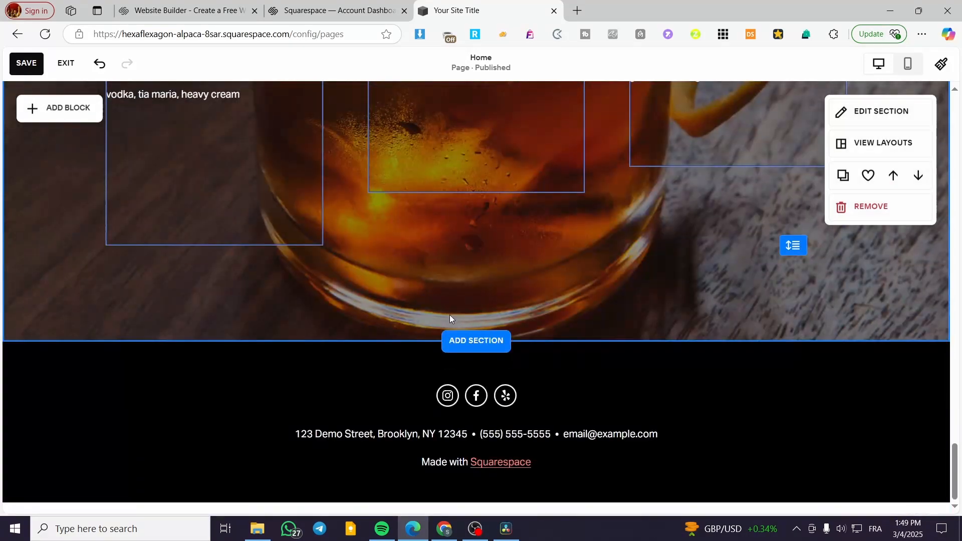
left_click(333, 380)
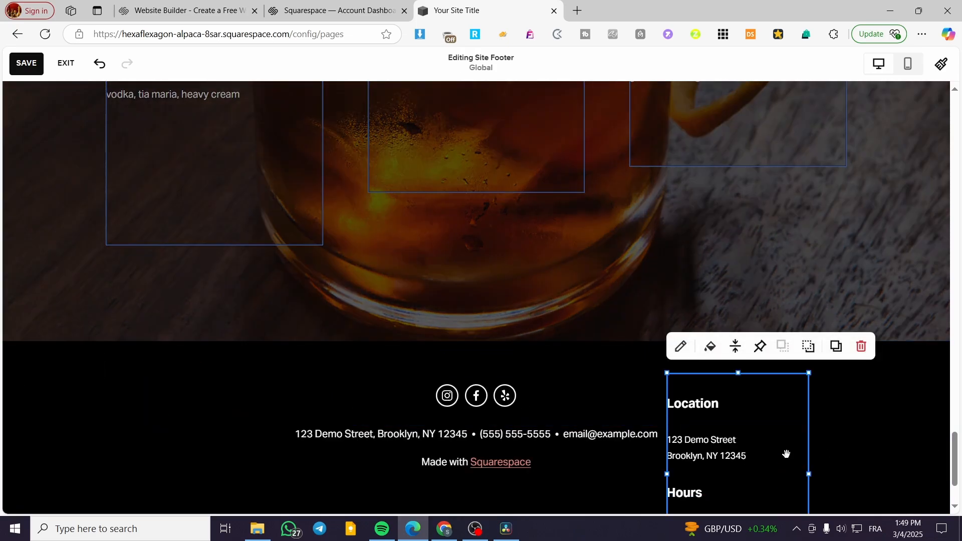
left_click_drag(785, 453, 899, 431)
left_click_drag(919, 374, 163, 422)
left_click(873, 461)
left_click(924, 455)
left_click(852, 453)
left_click(531, 370)
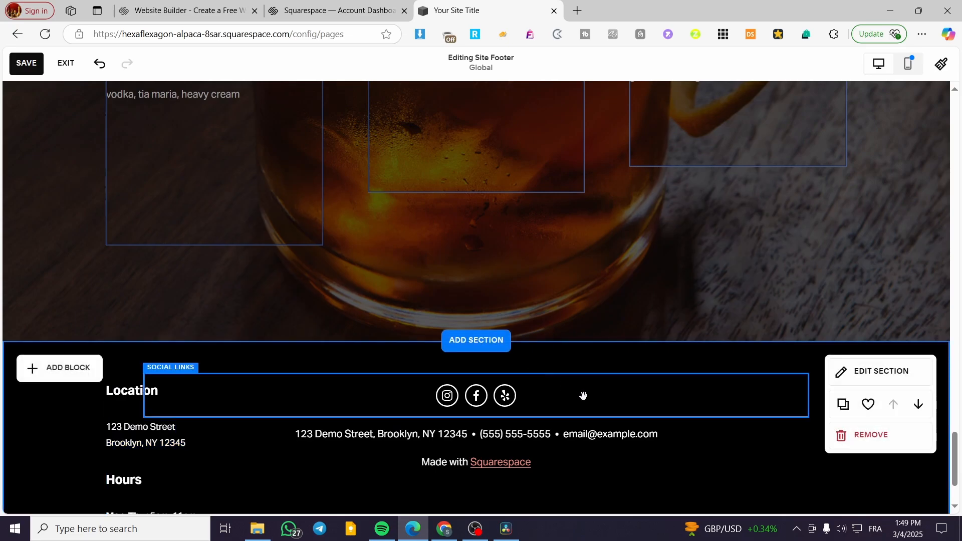
- Inspect the footer's contact text block and the footer section's design settings, and return to editing the page
left_click(703, 446)
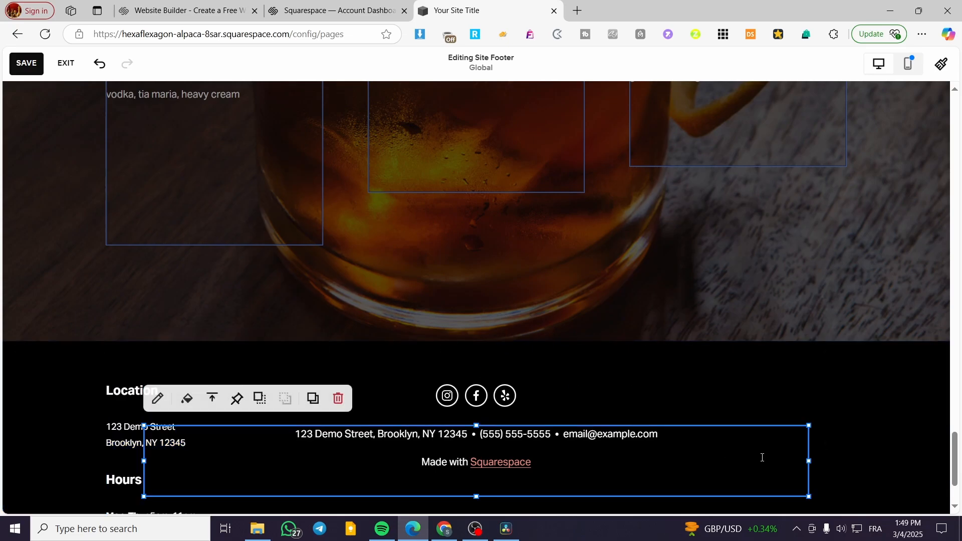
left_click(909, 460)
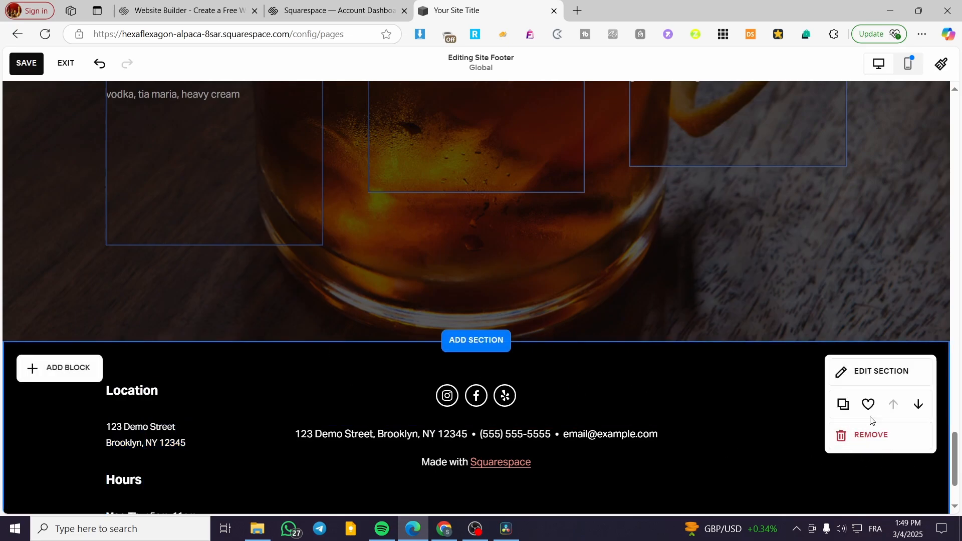
left_click(890, 382)
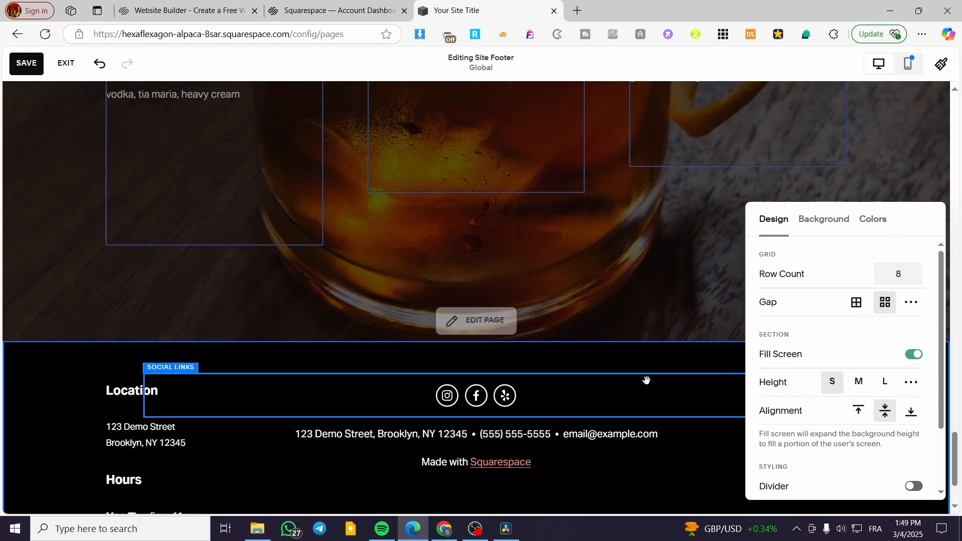
left_click(88, 394)
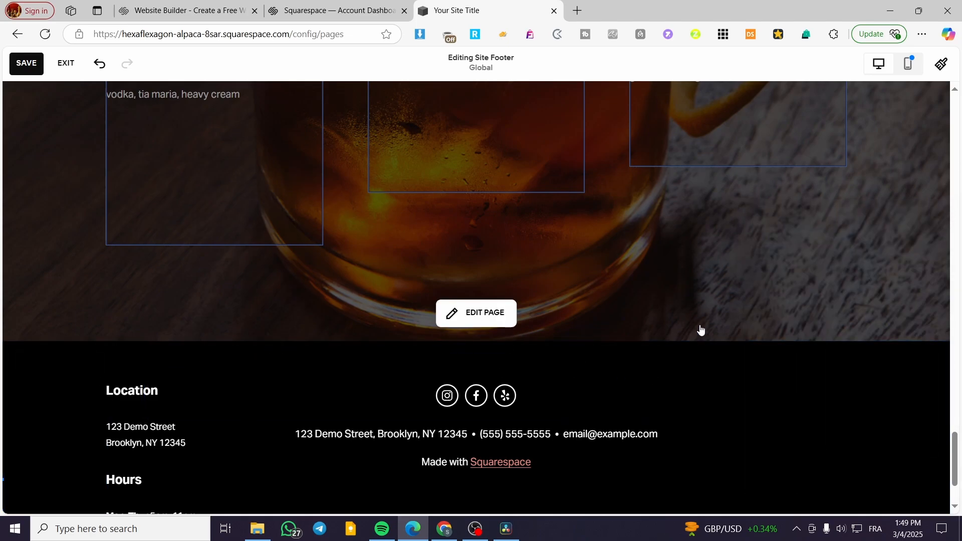
left_click(495, 317)
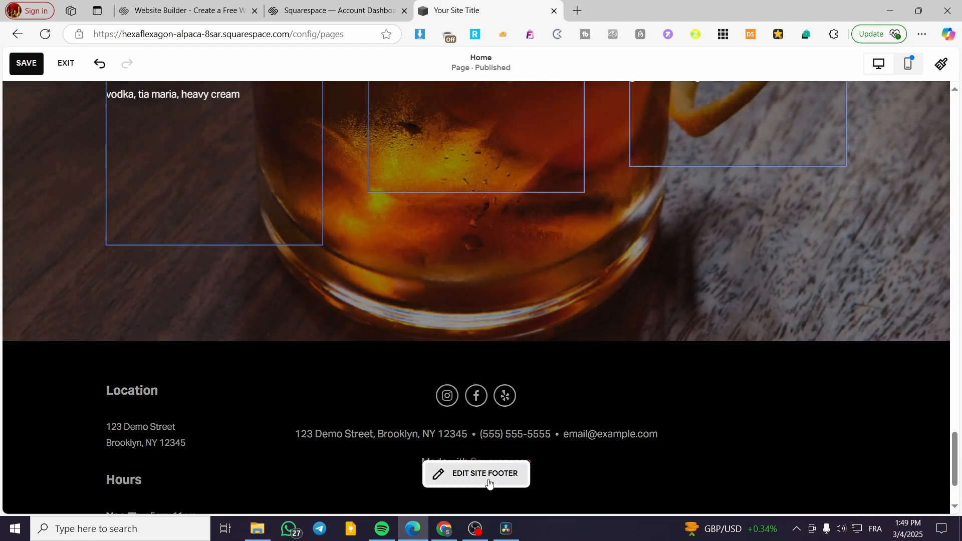
- Shift the footer's Location and Hours block further left and shorten the footer section to fit it
left_click(490, 483)
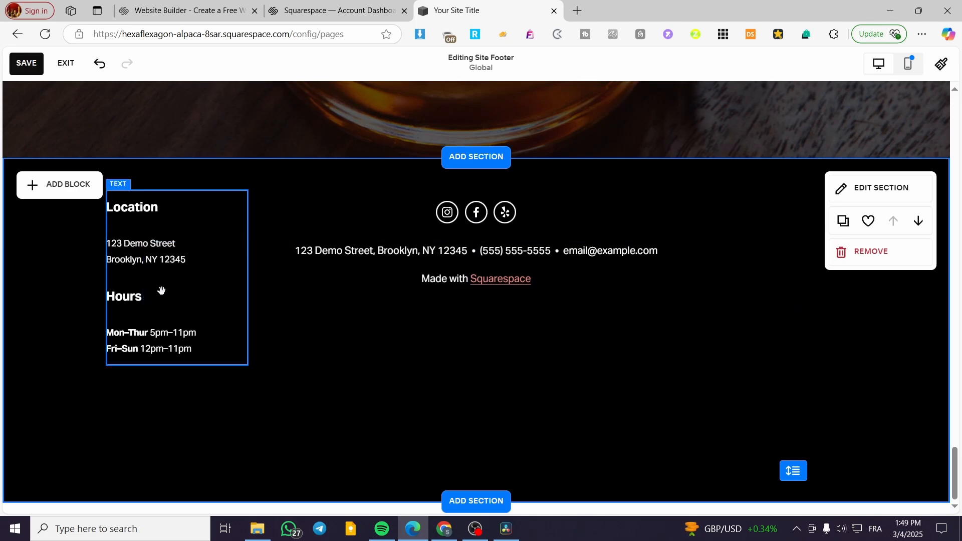
left_click_drag(161, 285, 123, 316)
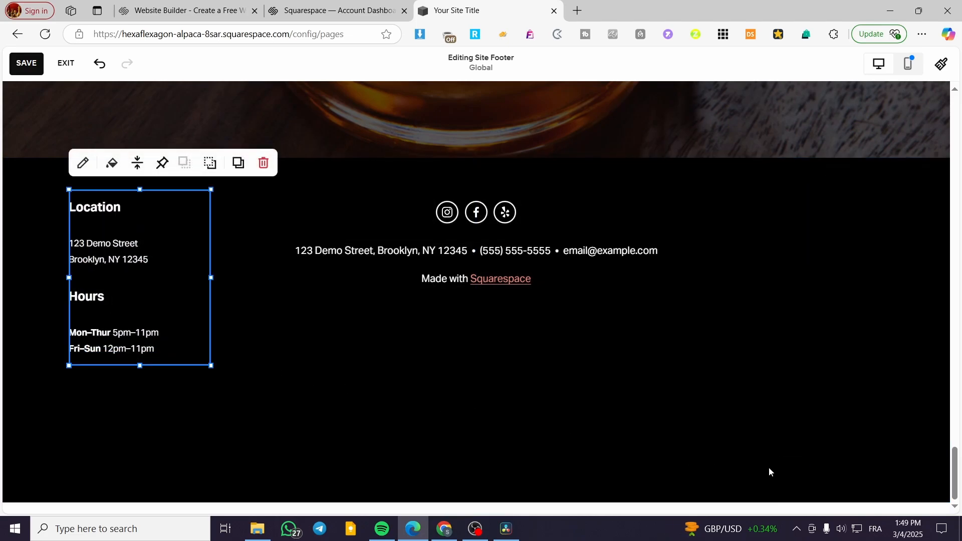
left_click(827, 486)
left_click_drag(796, 470, 791, 436)
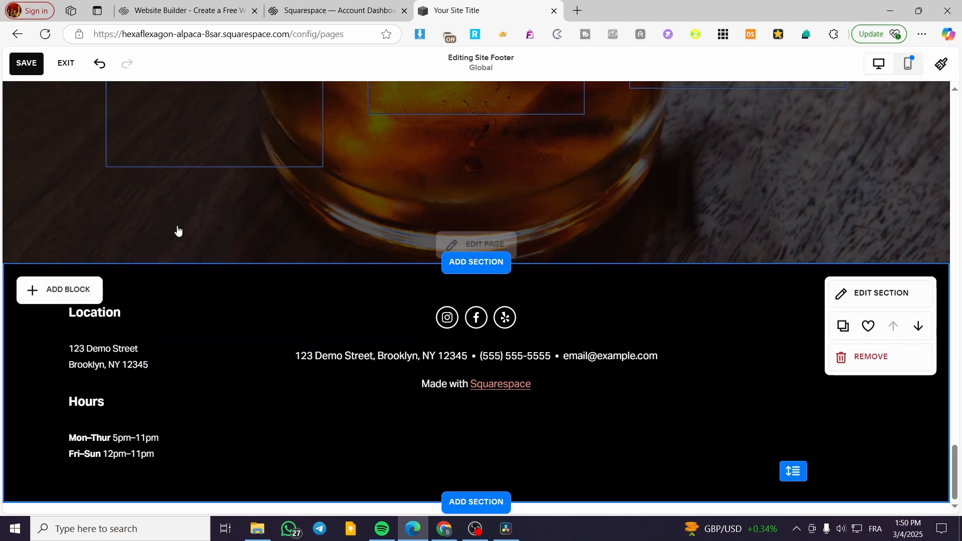
- Save the footer changes and exit the home page editor
left_click(26, 63)
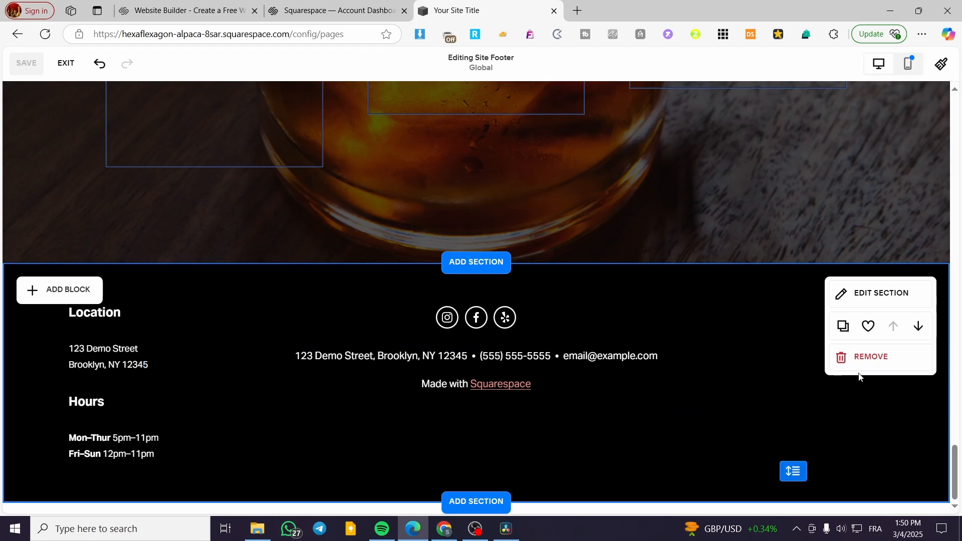
scroll(601, 494, "up", 15)
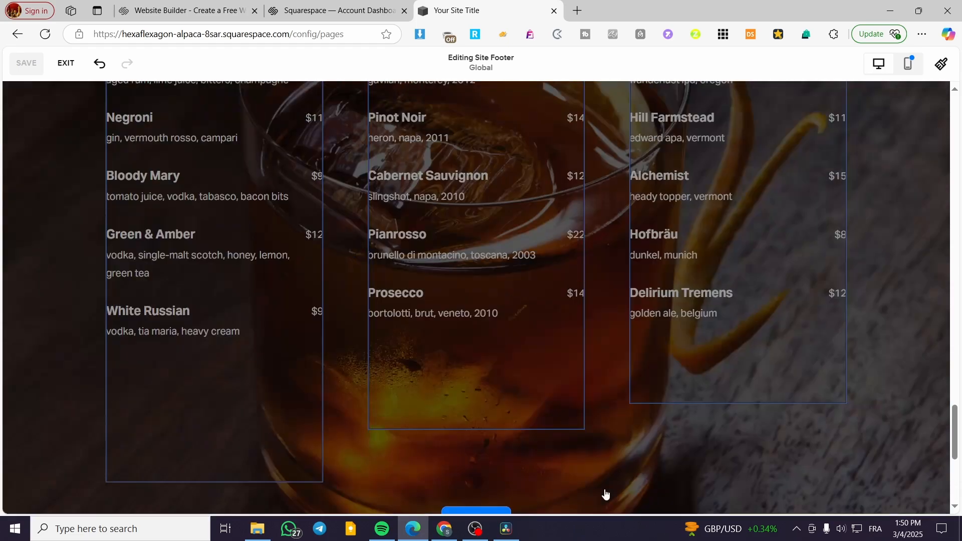
scroll(593, 514, "up", 10)
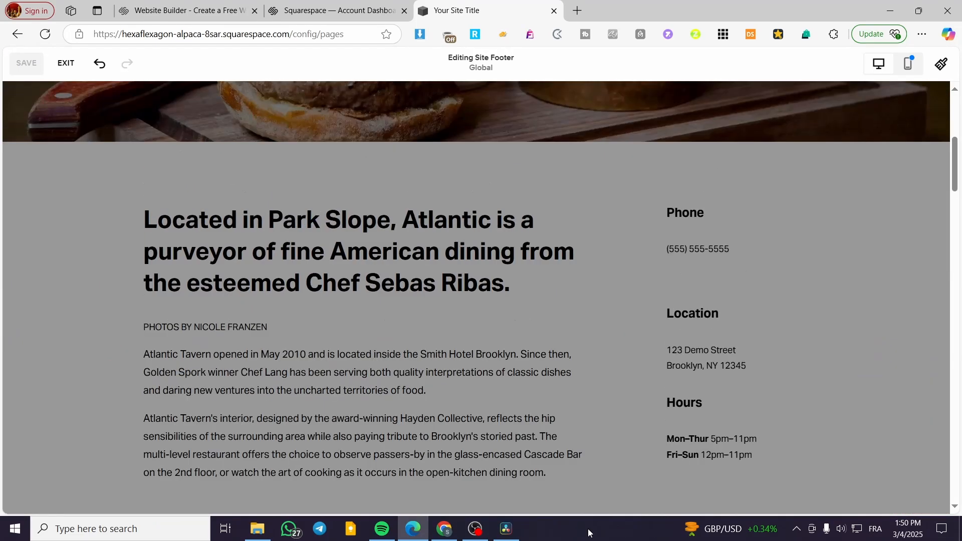
scroll(575, 402, "up", 5)
left_click(414, 339)
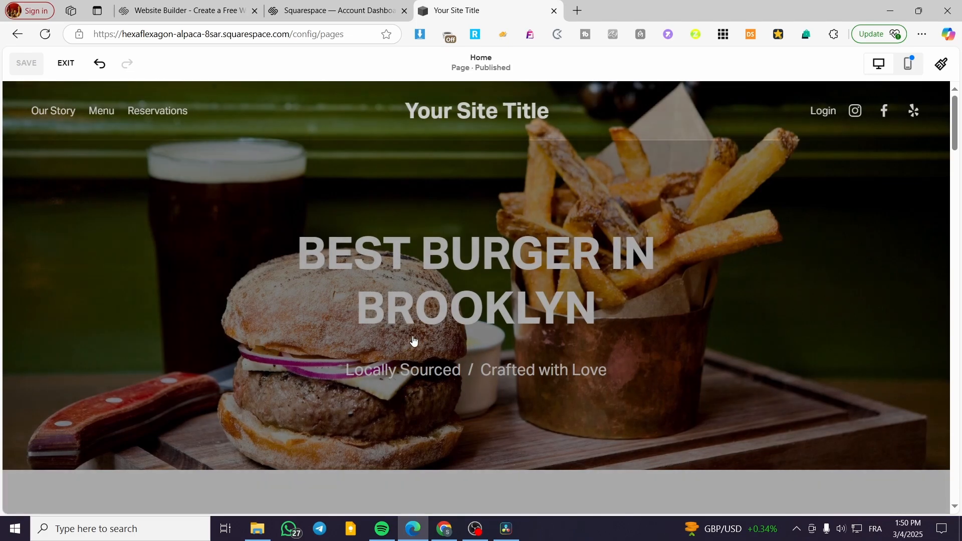
left_click(66, 62)
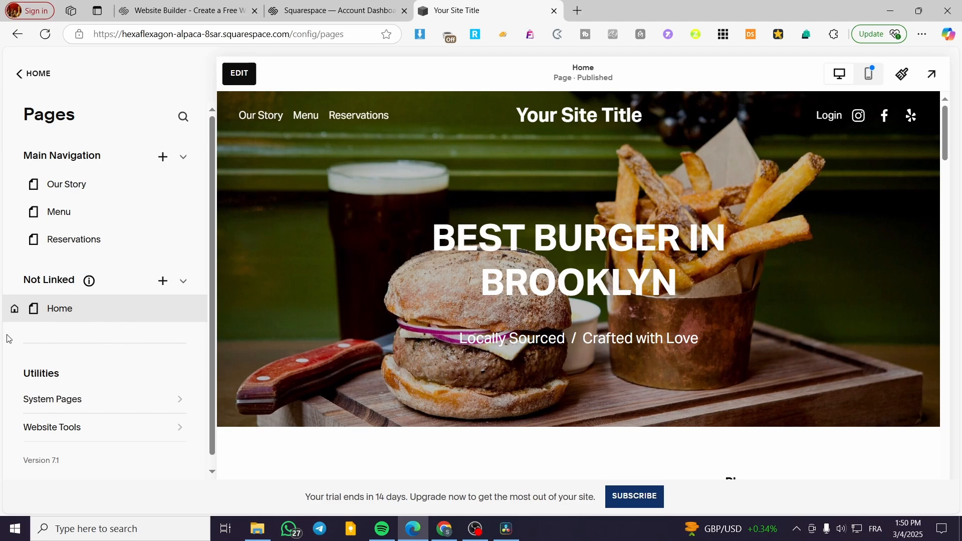
- Open the site settings and look through the Website options
left_click(28, 74)
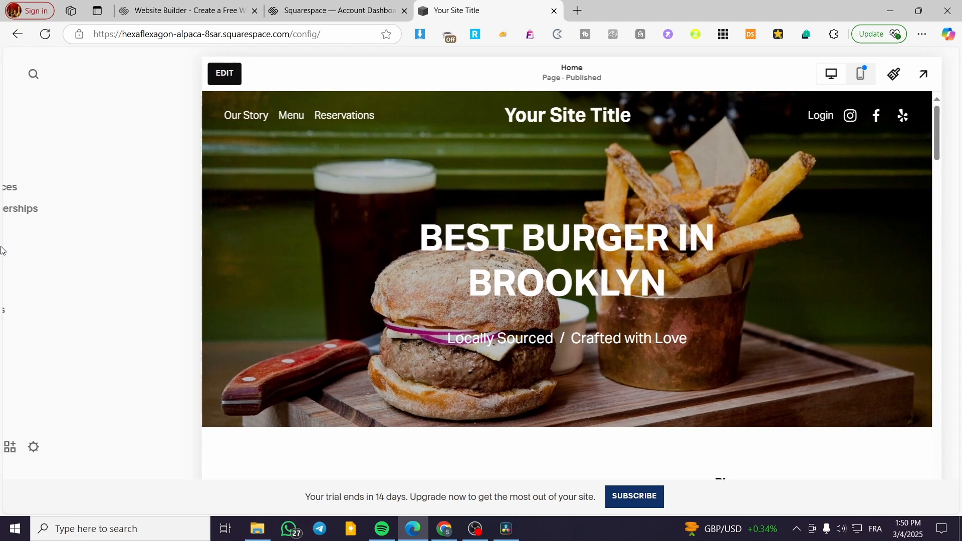
scroll(23, 328, "down", 1)
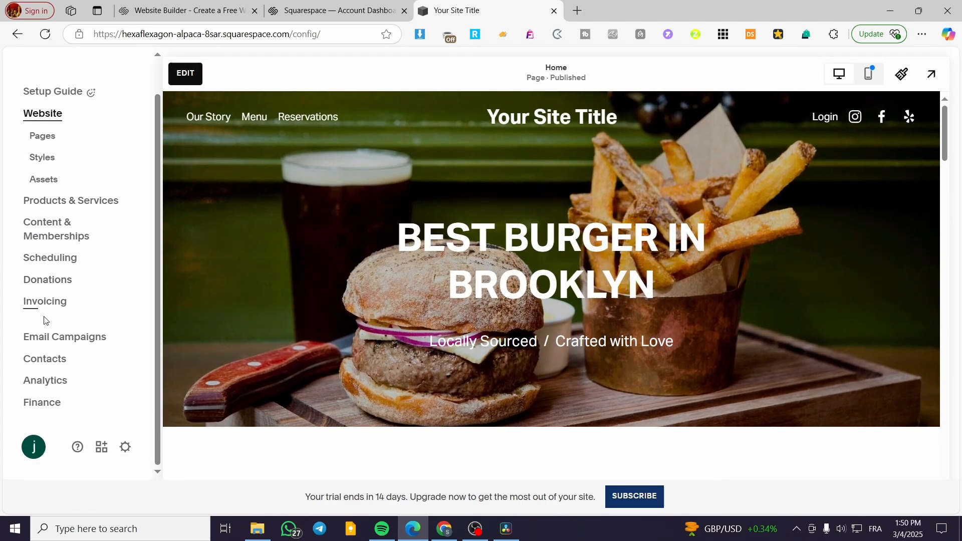
left_click(125, 448)
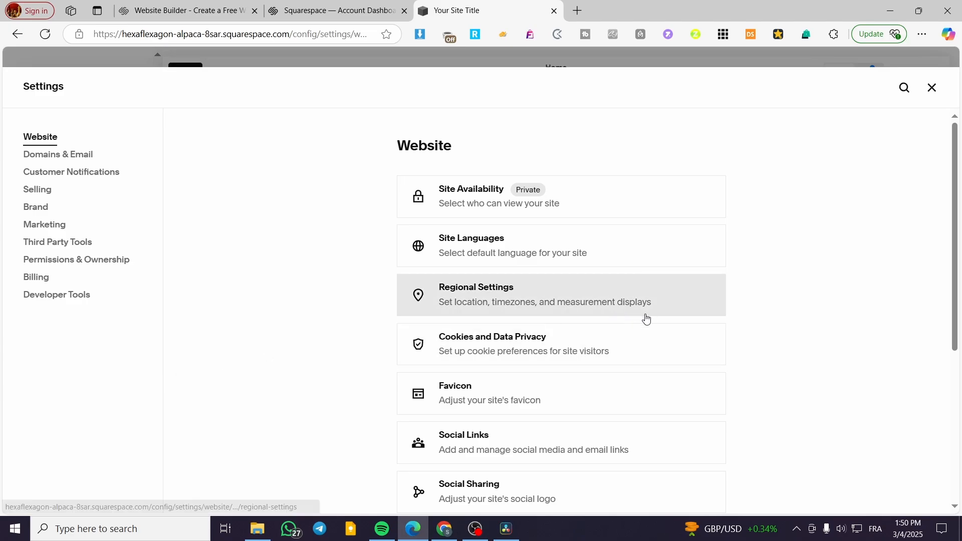
scroll(721, 301, "down", 5)
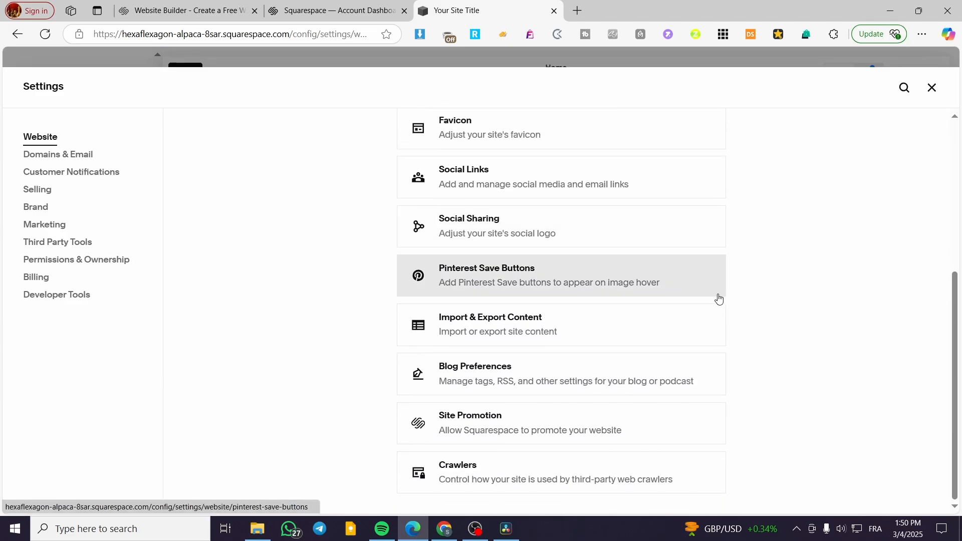
- Open the site's Permissions & Ownership settings and review the contributor, basic author and ownership options
scroll(719, 299, "up", 5)
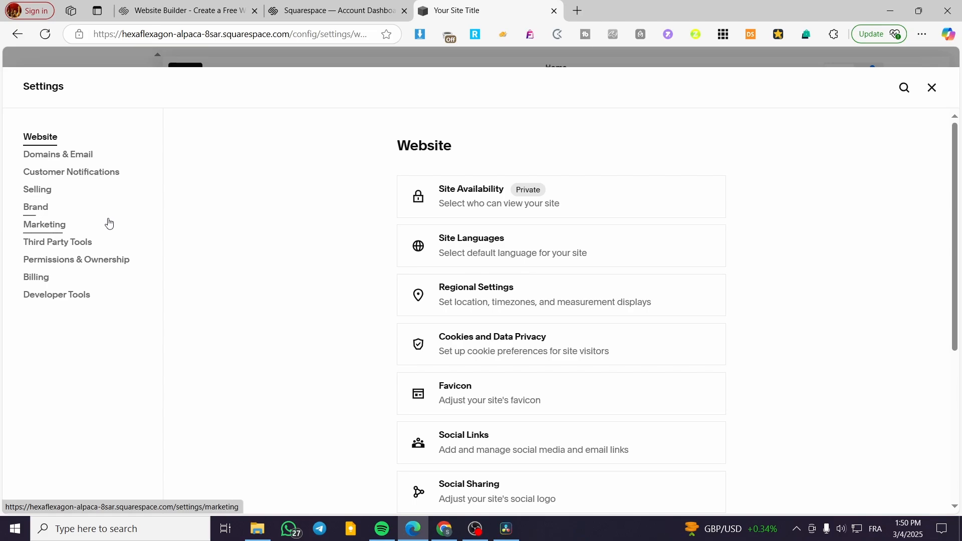
left_click(38, 267)
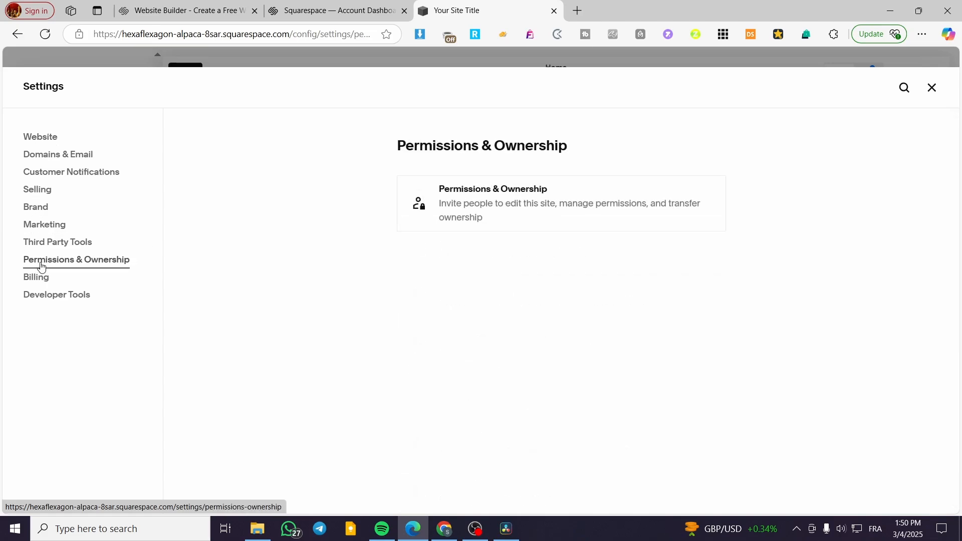
left_click(560, 202)
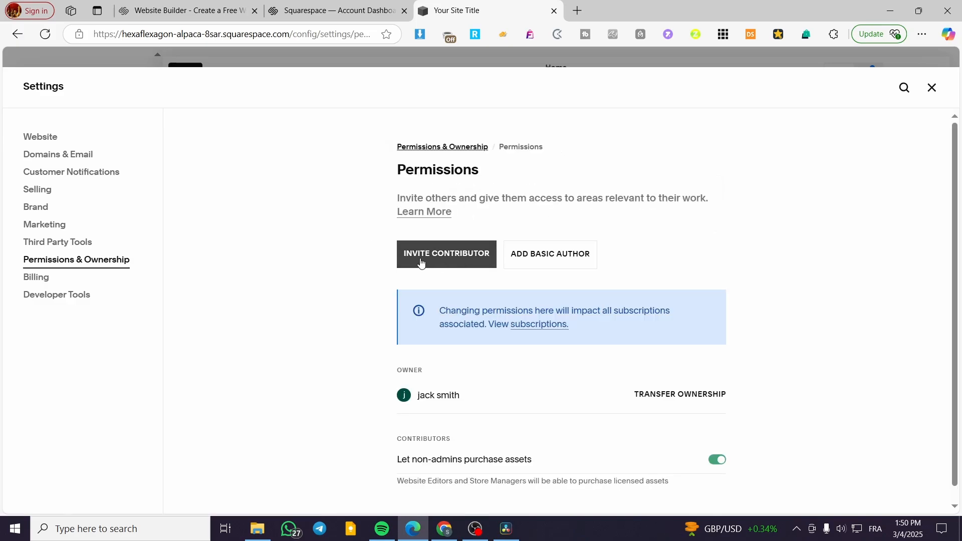
scroll(421, 262, "down", 1)
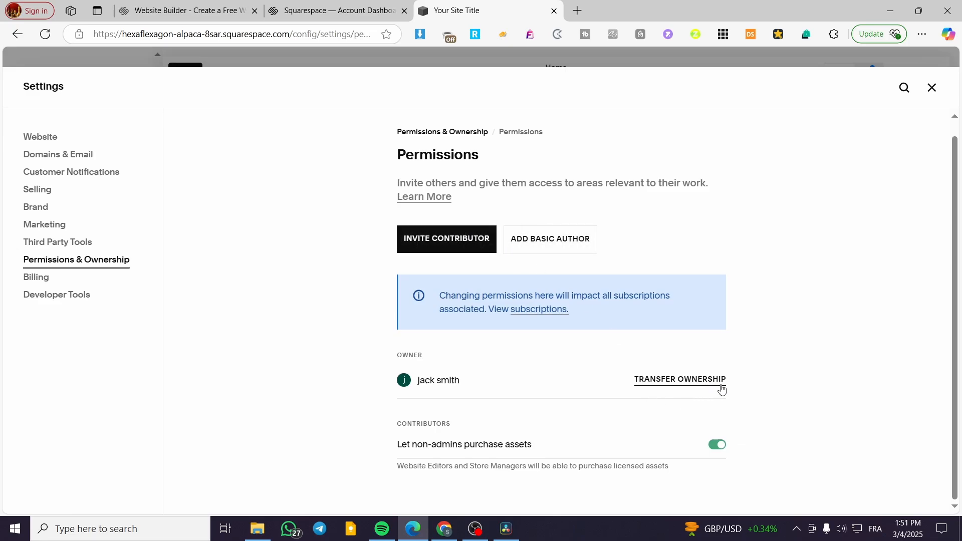
left_click(689, 385)
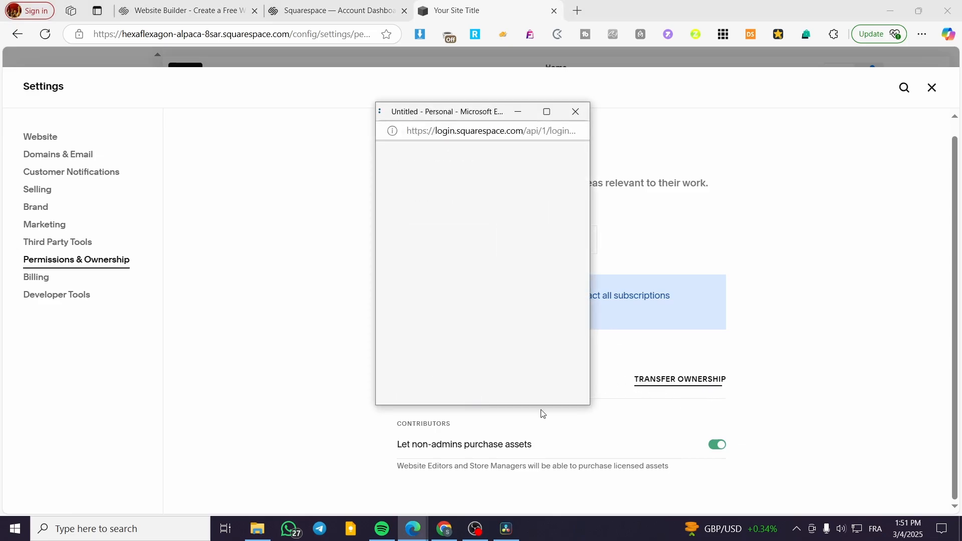
left_click(586, 115)
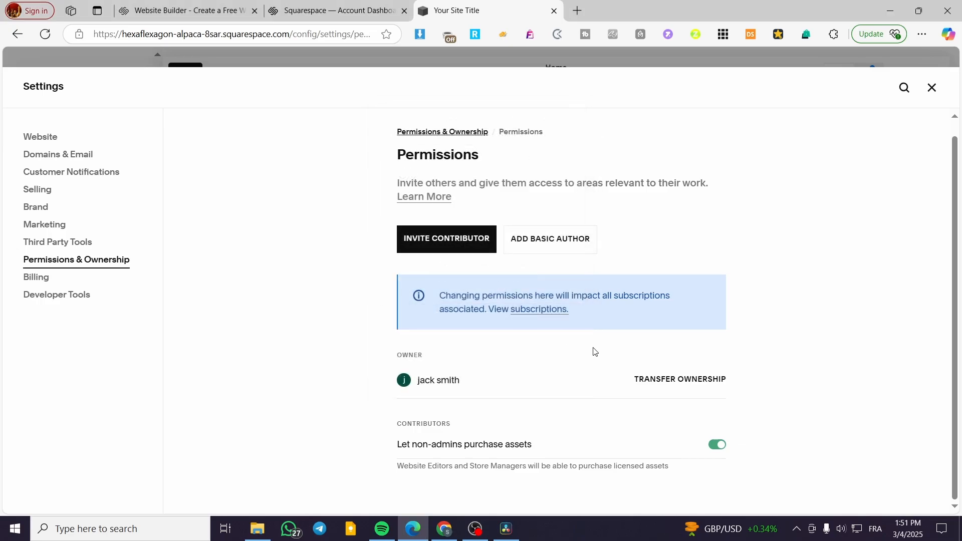
left_click(672, 383)
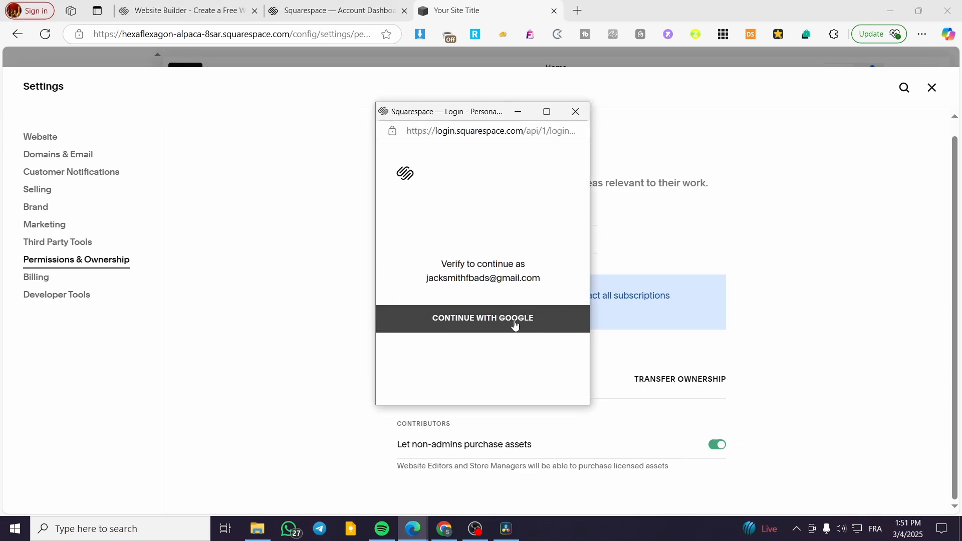
left_click(575, 111)
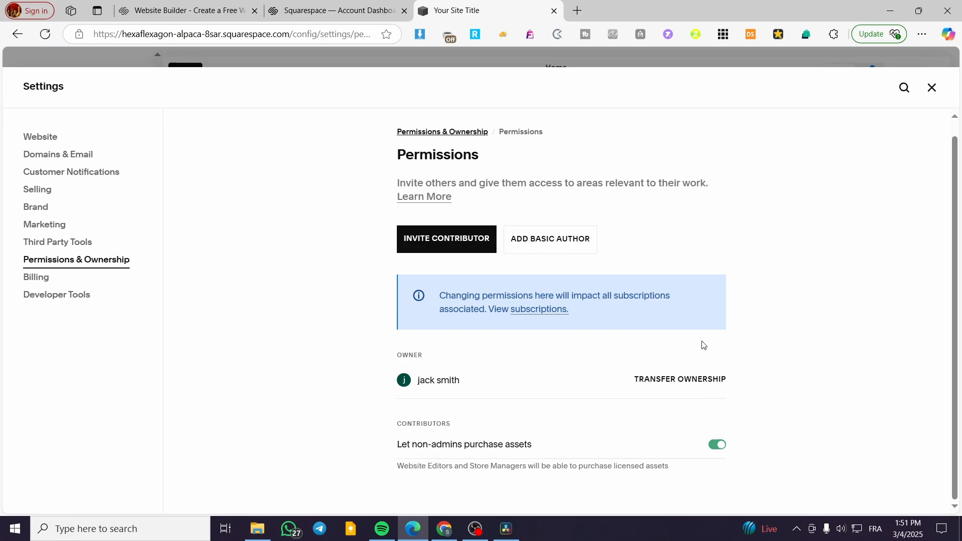
scroll(711, 349, "up", 1)
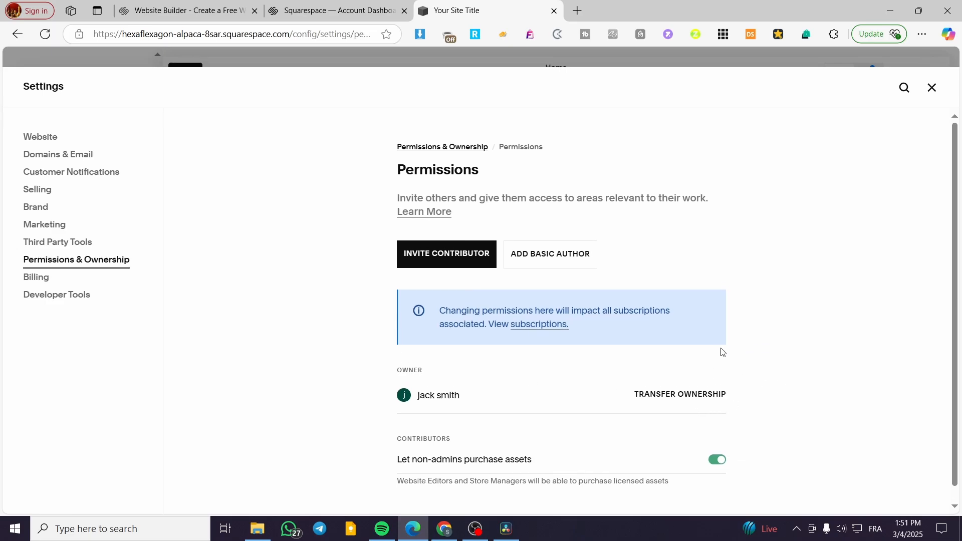
- Close the site settings and look over the finished home page in the website preview
left_click(931, 89)
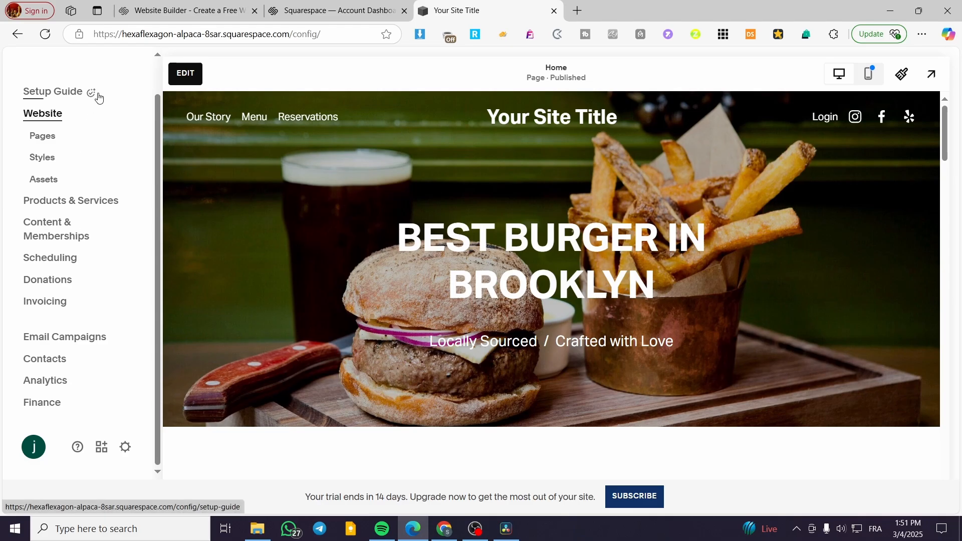
scroll(108, 346, "up", 1)
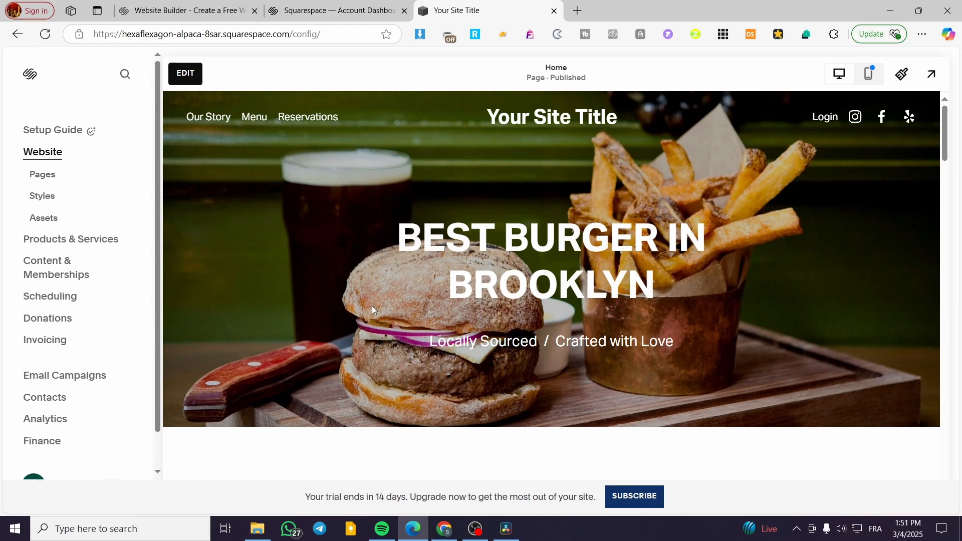
scroll(372, 309, "down", 10)
scroll(326, 326, "up", 10)
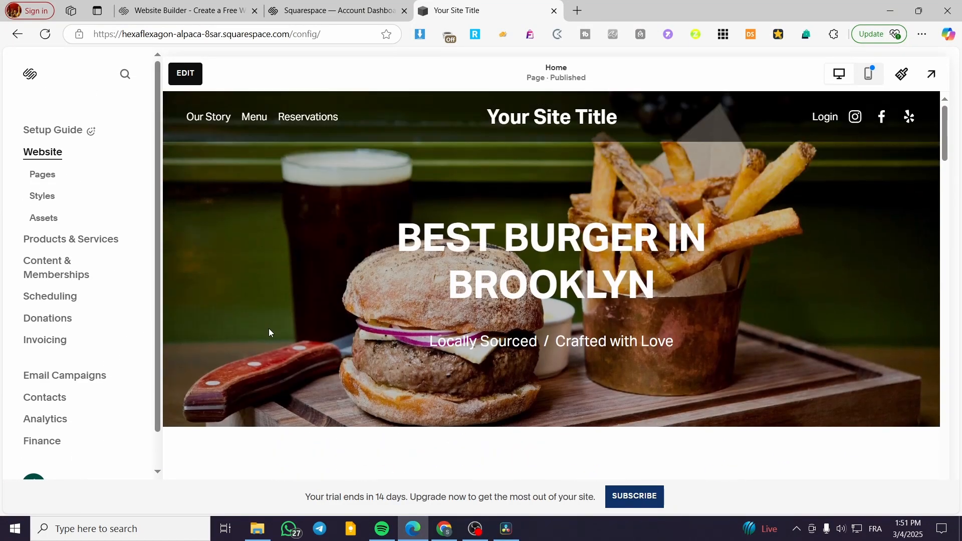